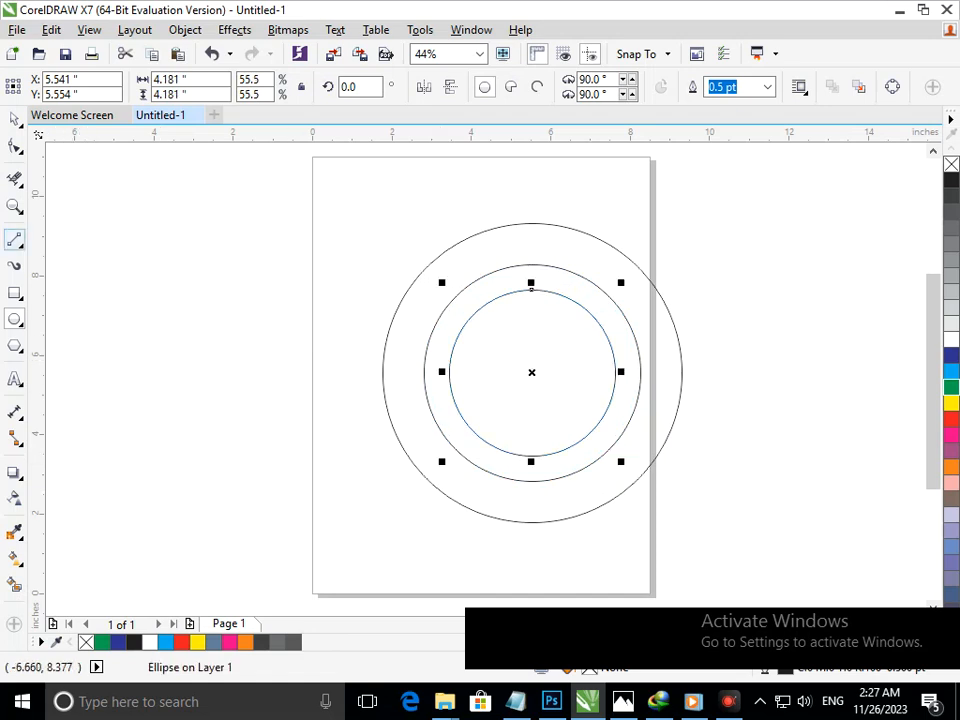
# Draw a vertical line through the three circles right of their centre and delete the circle and excess line segments to form concentric C bands.
pyautogui.click(14, 240)
pyautogui.moveTo(570, 197); pyautogui.dragTo(570, 586)
pyautogui.press('x')
pyautogui.moveTo(589, 210); pyautogui.dragTo(648, 535)
pyautogui.click(570, 370)
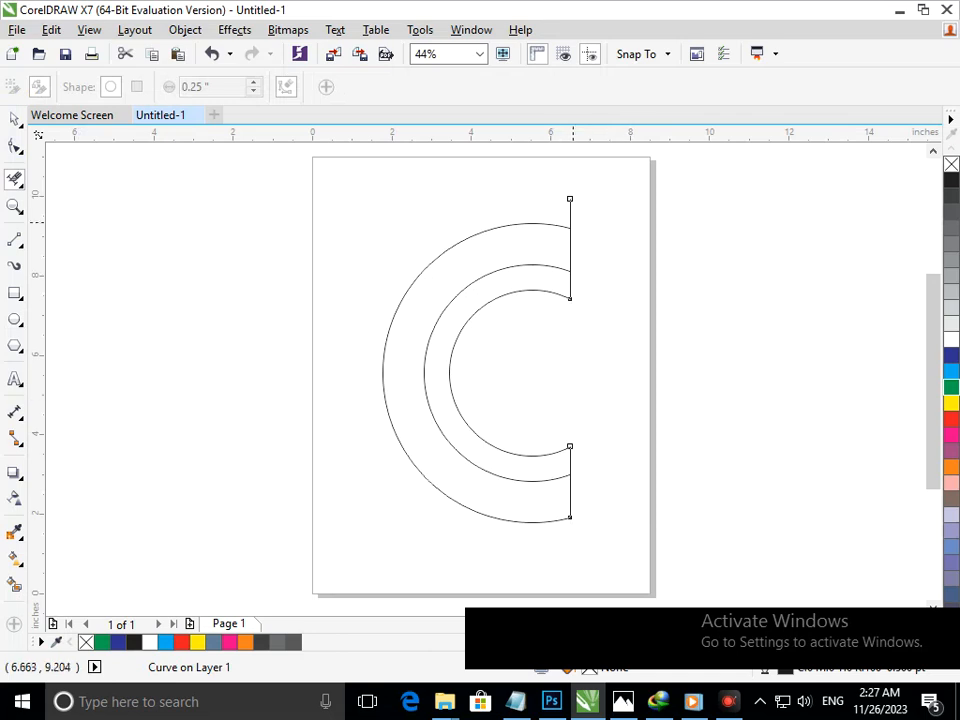
pyautogui.click(570, 212)
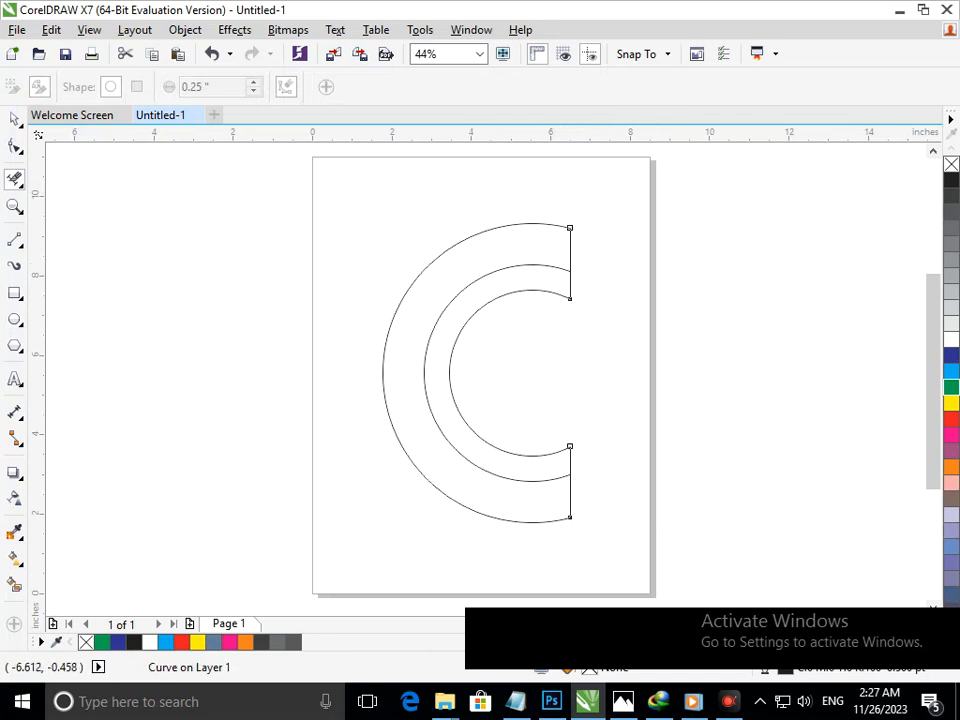
# Use Smart Fill on the outer and inner C bands, and recolour the inner band dark blue.
pyautogui.click(14, 583)
pyautogui.click(446, 468)
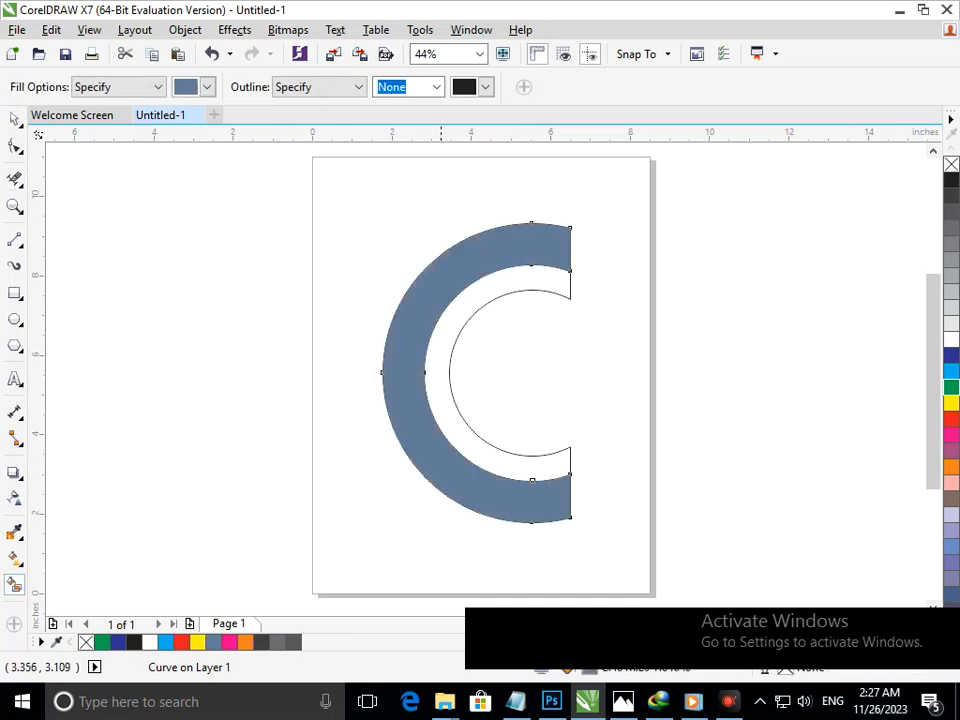
pyautogui.click(441, 404)
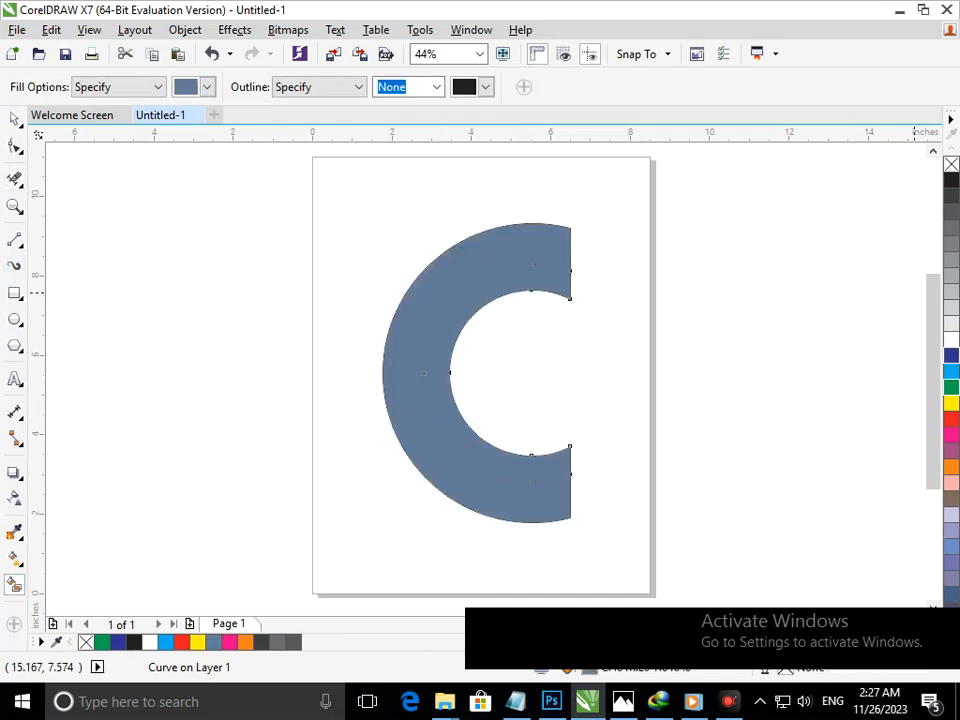
pyautogui.click(951, 355)
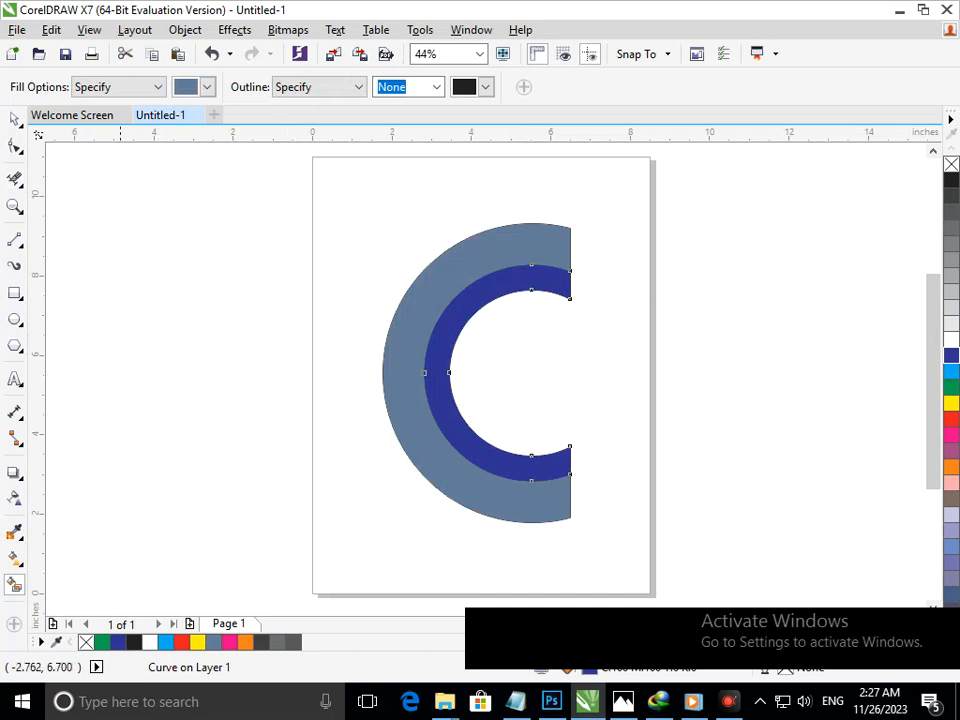
pyautogui.doubleClick(14, 118)
pyautogui.click(209, 361)
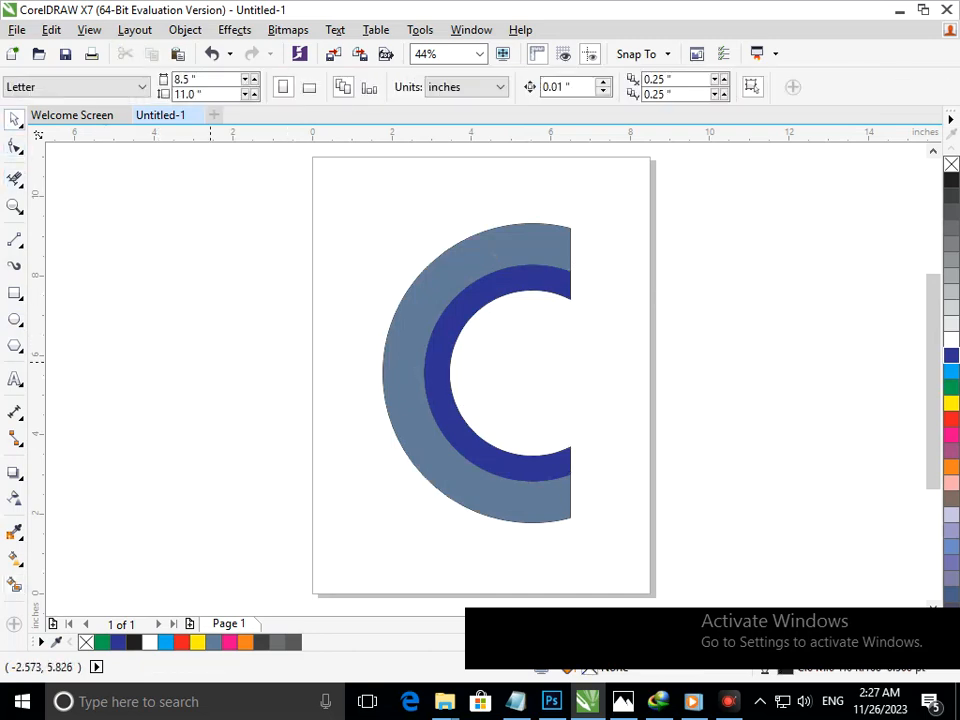
pyautogui.moveTo(450, 414); pyautogui.dragTo(398, 416)
pyautogui.hotkey('ctrl', 'z')
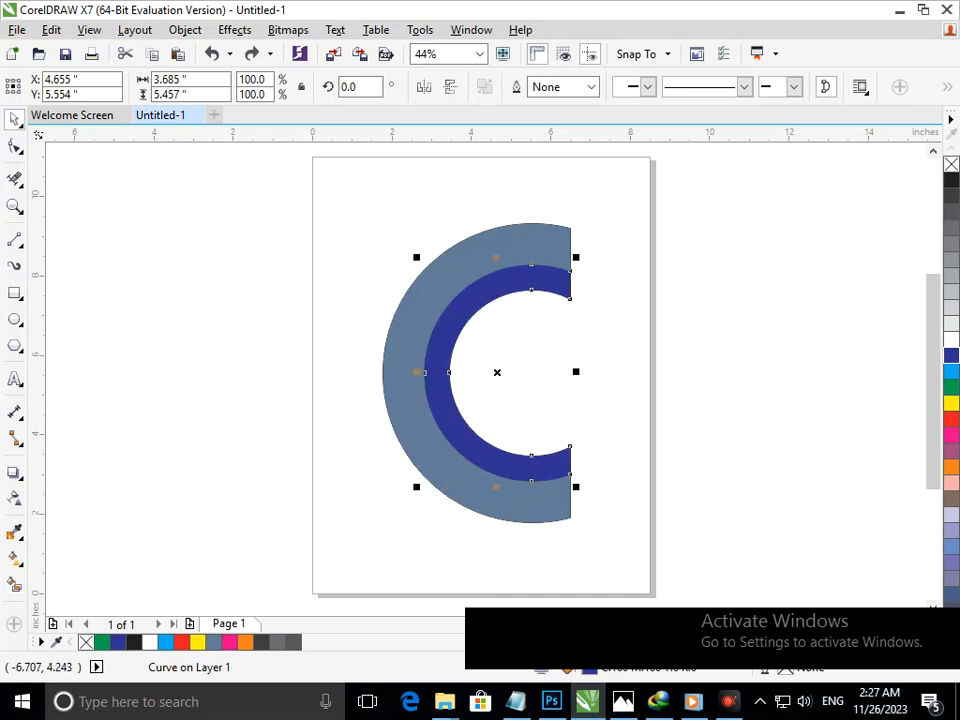
# Draw a sideways V from two connected 2-Point Lines inside the inner band, about 2.62 by 3.19 inches.
pyautogui.click(14, 379)
pyautogui.click(14, 240)
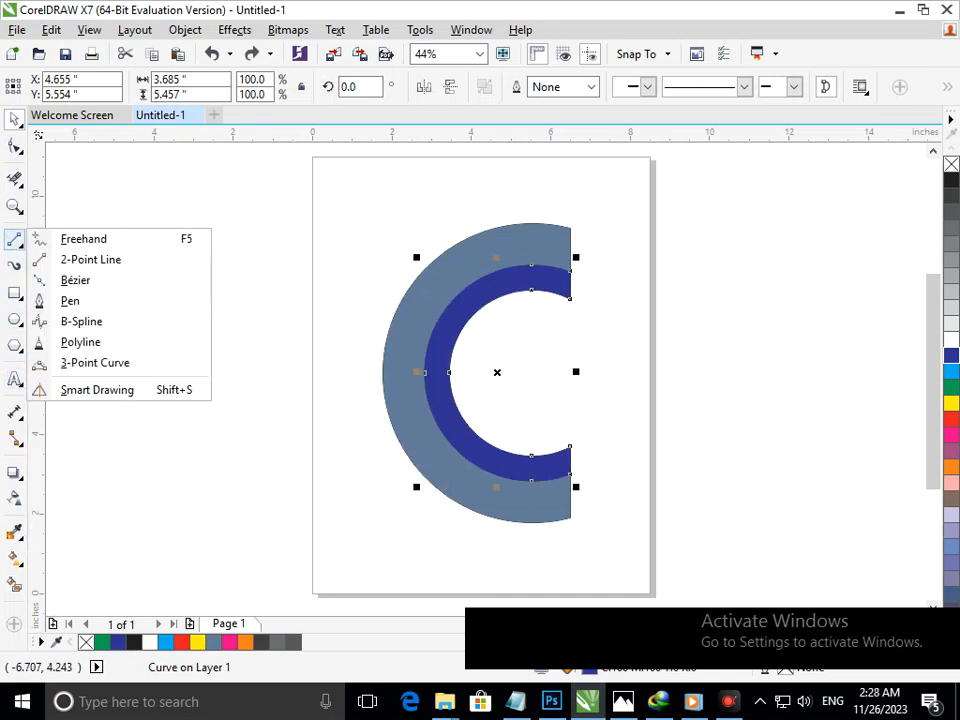
pyautogui.click(62, 257)
pyautogui.moveTo(556, 309); pyautogui.dragTo(575, 436)
pyautogui.click(14, 119)
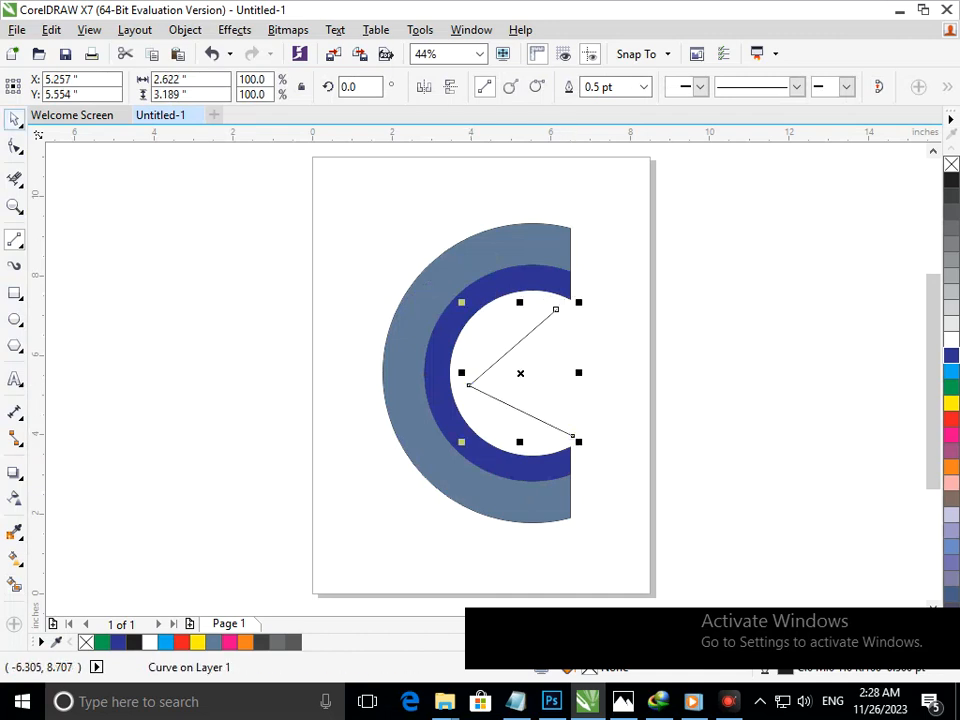
# Give the sideways V a 36 pt outline, then reposition it slightly and reduce its height to about 2.95 inches.
pyautogui.click(240, 250)
pyautogui.moveTo(474, 384); pyautogui.dragTo(458, 383)
pyautogui.click(591, 86)
pyautogui.click(546, 302)
pyautogui.moveTo(463, 400); pyautogui.dragTo(475, 398)
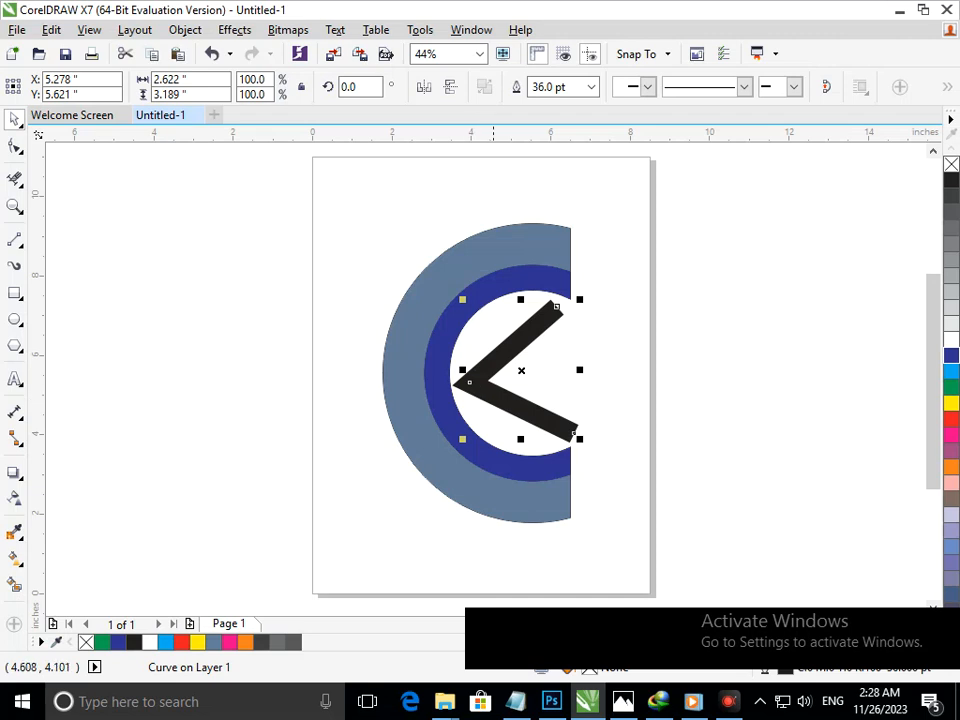
pyautogui.moveTo(521, 439); pyautogui.dragTo(530, 434)
pyautogui.click(657, 399)
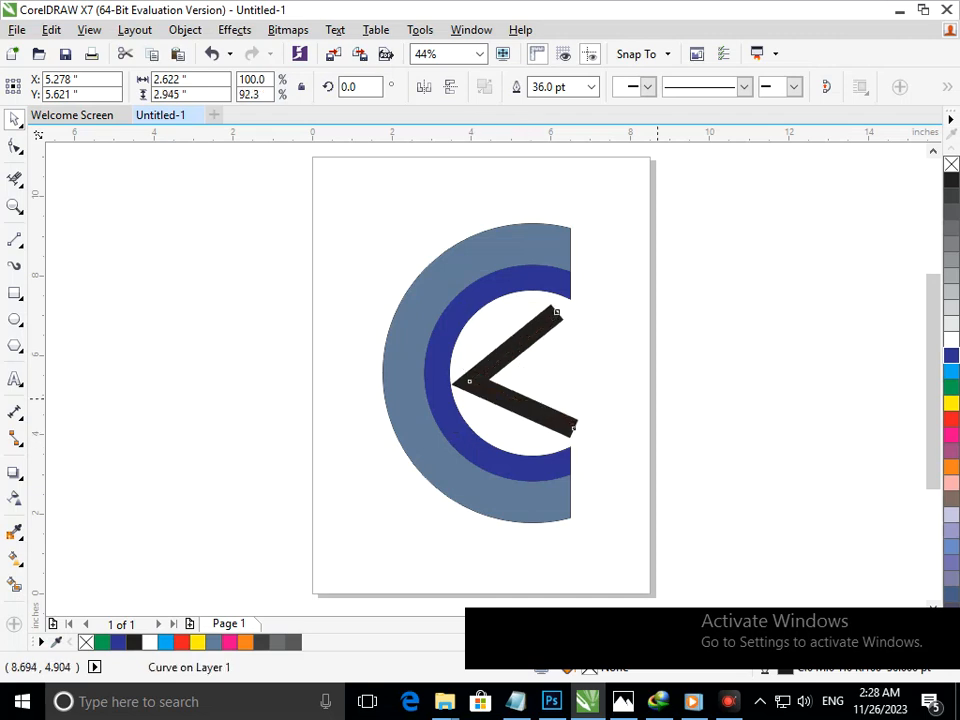
# Colour the sideways V's outline dark blue to match the inner band.
pyautogui.click(477, 387)
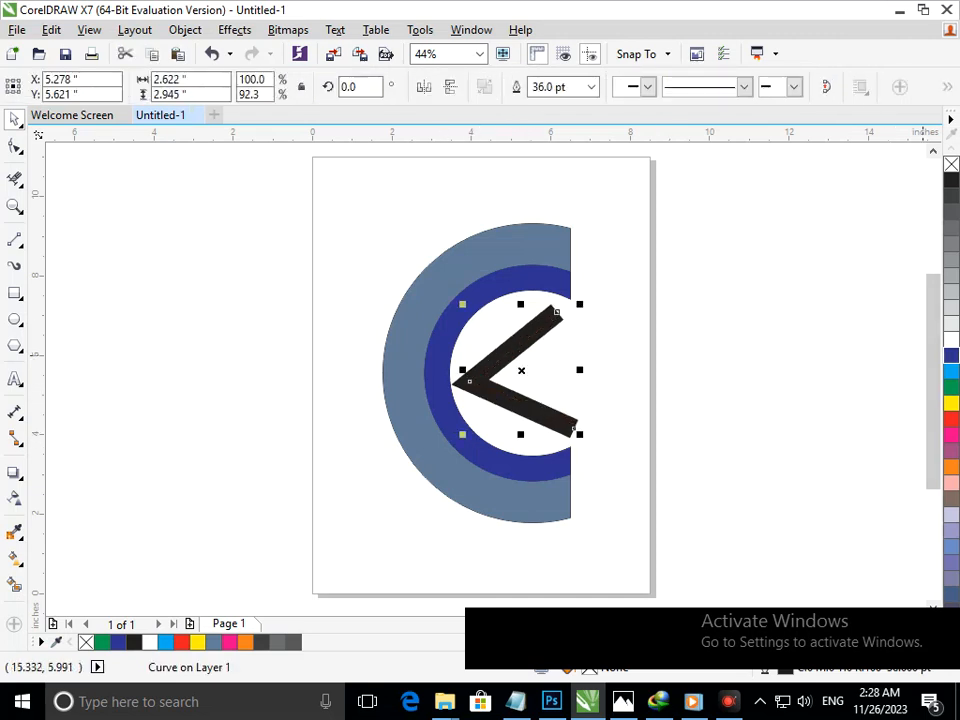
pyautogui.rightClick(951, 355)
pyautogui.click(673, 391)
# Enlarge the outer slate-blue band to 106% about its centre, leaving a gap around the inner band.
pyautogui.click(538, 512)
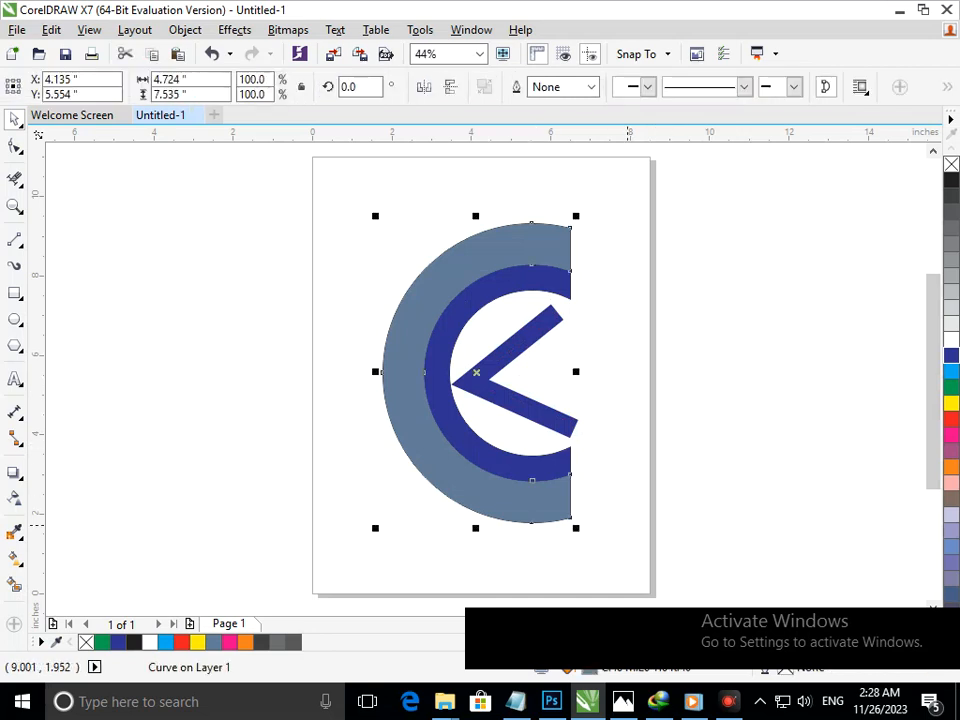
pyautogui.hotkey('ctrl', 'c')
pyautogui.hotkey('ctrl', 'v')
pyautogui.moveTo(576, 530); pyautogui.dragTo(555, 527)
pyautogui.press('Escape')
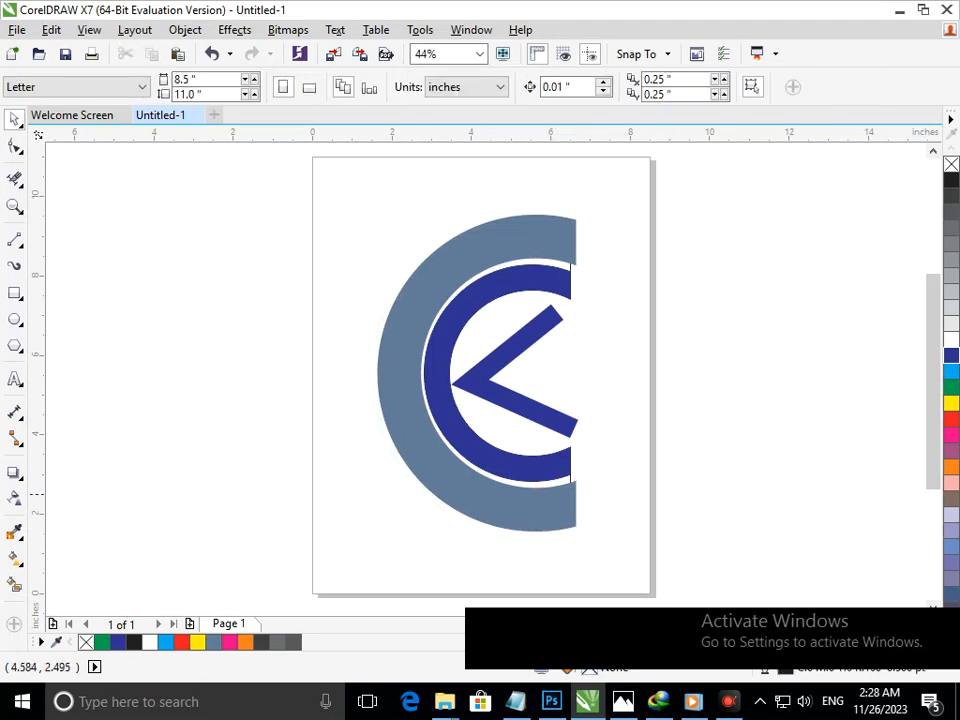
# Try orange for the enlarged outer band's fill and outline, and give the band a light pink fill.
pyautogui.click(562, 514)
pyautogui.click(951, 483)
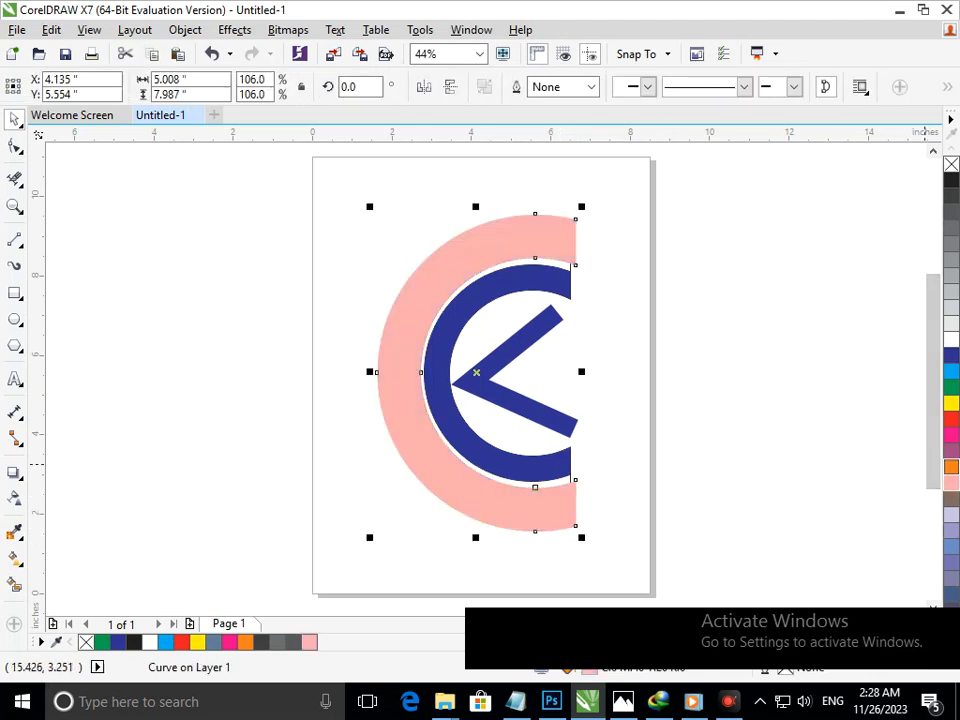
pyautogui.click(951, 467)
pyautogui.rightClick(951, 467)
pyautogui.click(812, 452)
pyautogui.click(480, 509)
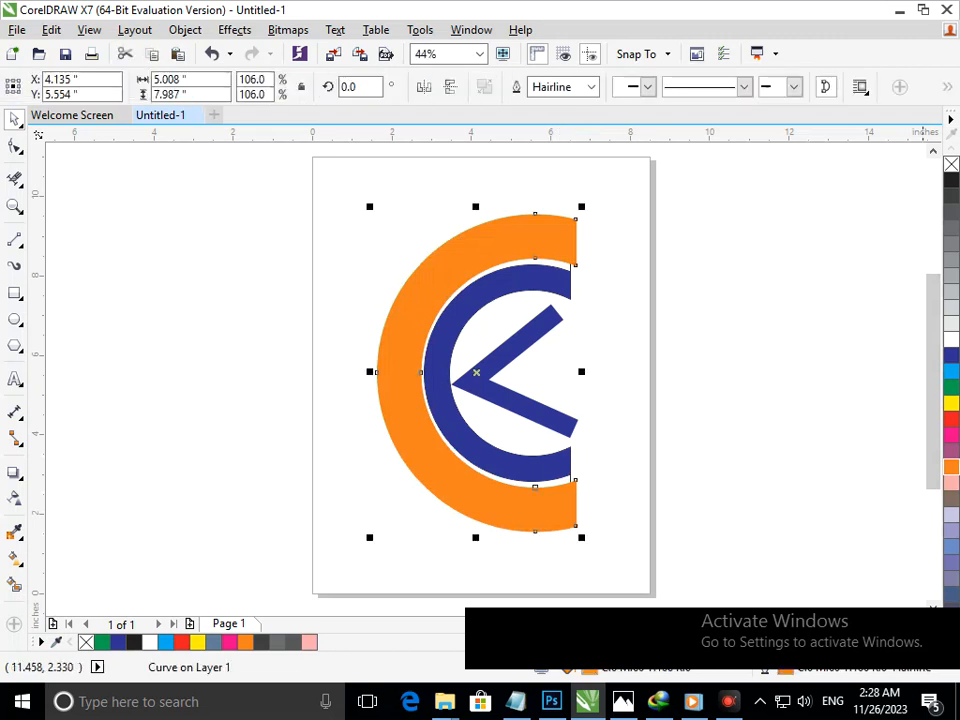
pyautogui.click(951, 483)
pyautogui.click(809, 445)
pyautogui.click(474, 259)
pyautogui.click(505, 415)
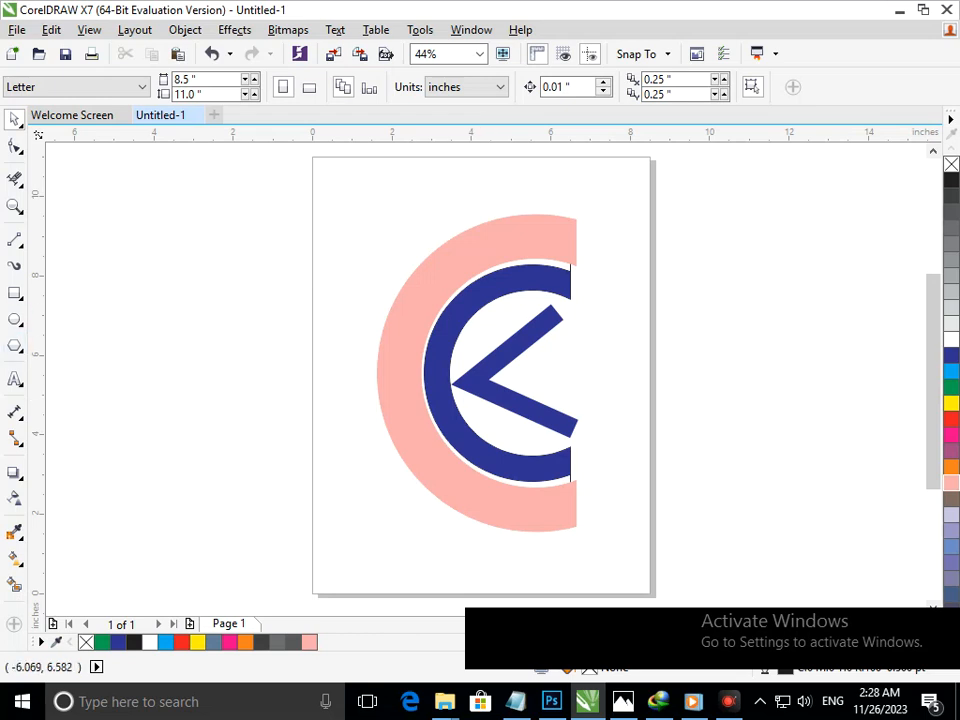
# Draw a vertical line about 11.8 inches long across the bands and delete the inner band's segments to its right with Virtual Segment Delete.
pyautogui.click(14, 240)
pyautogui.moveTo(510, 180); pyautogui.dragTo(510, 586)
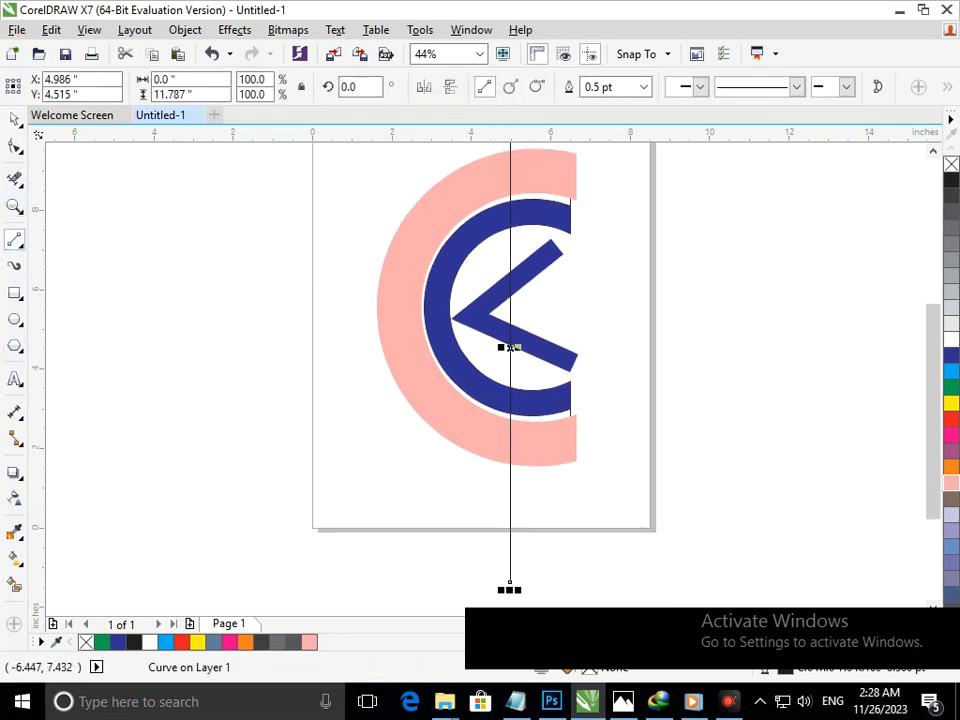
pyautogui.click(14, 178)
pyautogui.click(510, 347)
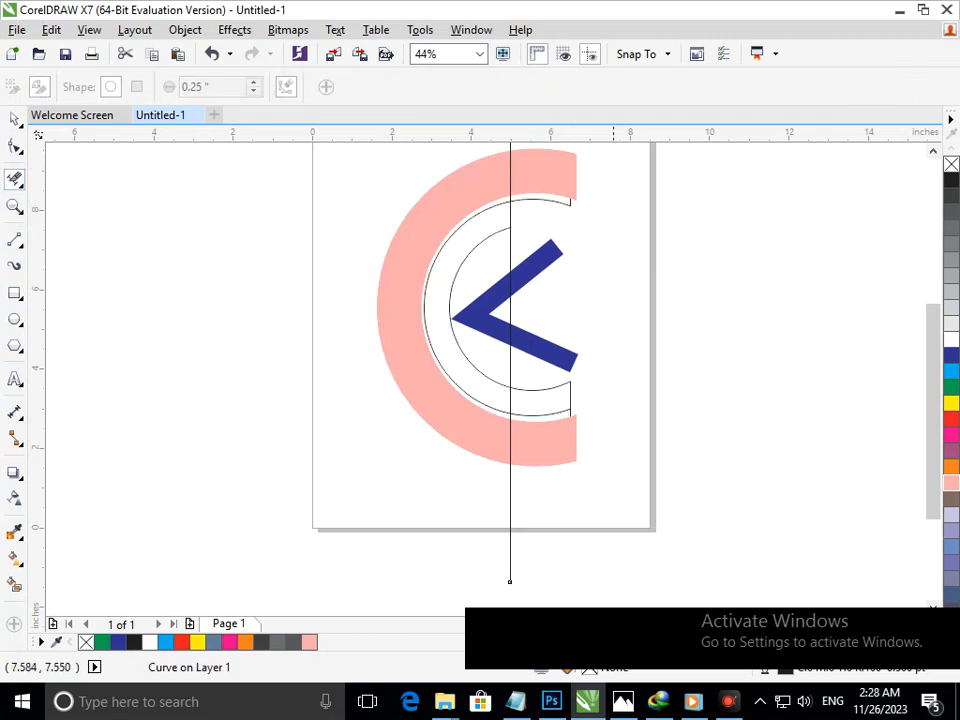
pyautogui.moveTo(547, 403); pyautogui.dragTo(601, 412)
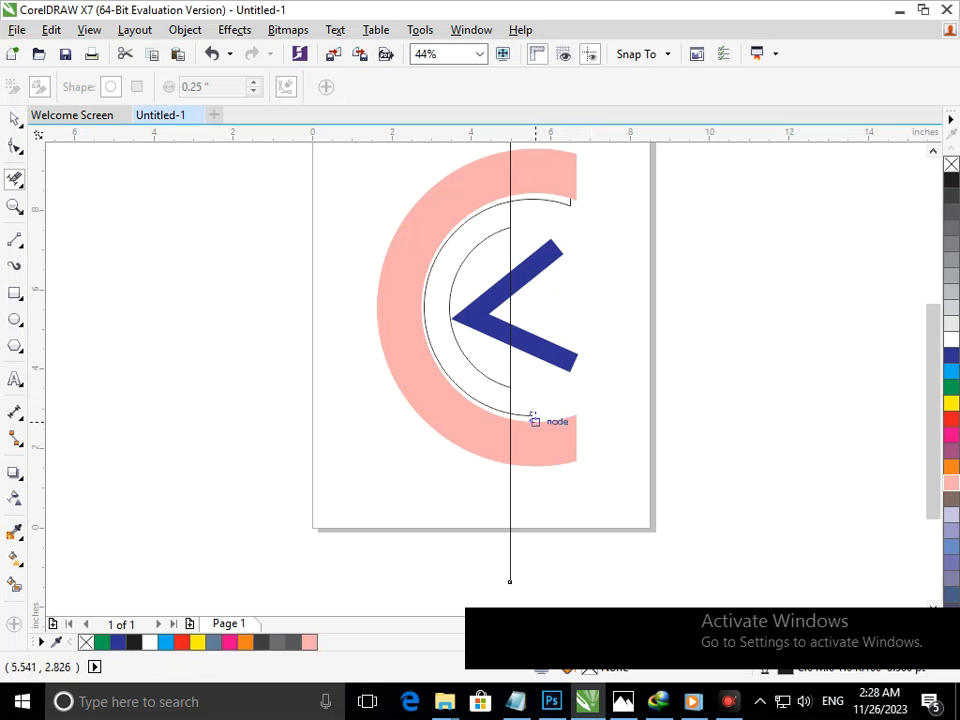
pyautogui.click(531, 416)
pyautogui.hotkey('ctrl', 'z')
pyautogui.hotkey('ctrl', 'z')
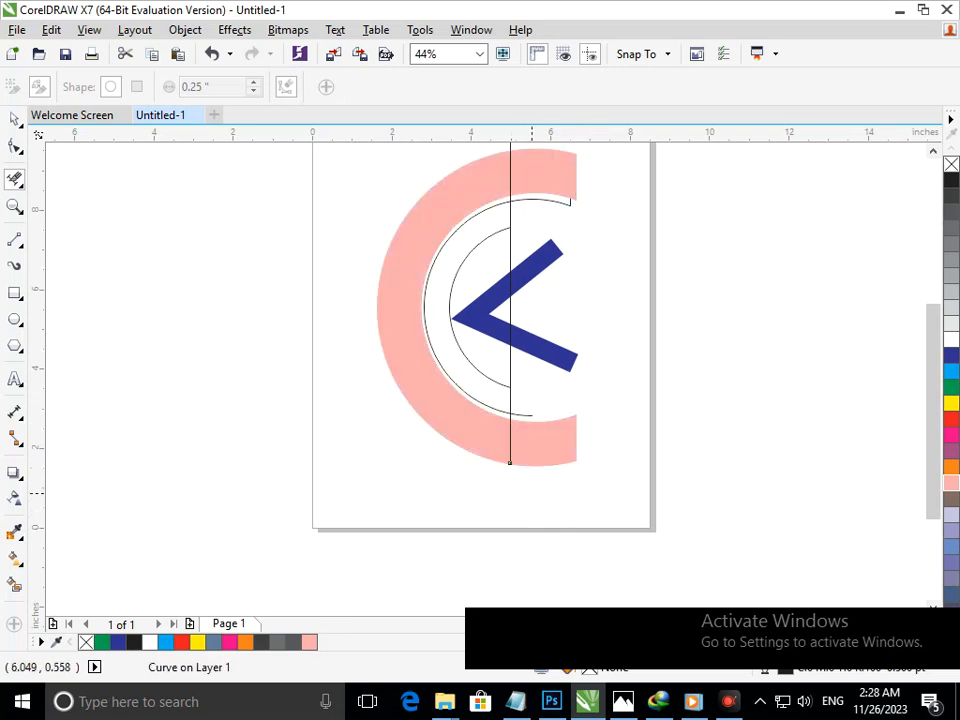
# Delete the stray pieces of the vertical line in the gap between the inner and outer bands.
pyautogui.scroll(3, 543, 471)
pyautogui.scroll(4, 396, 403)
pyautogui.click(430, 337)
pyautogui.scroll(-5, 407, 412)
pyautogui.scroll(5, 495, 196)
pyautogui.moveTo(434, 225); pyautogui.dragTo(500, 243)
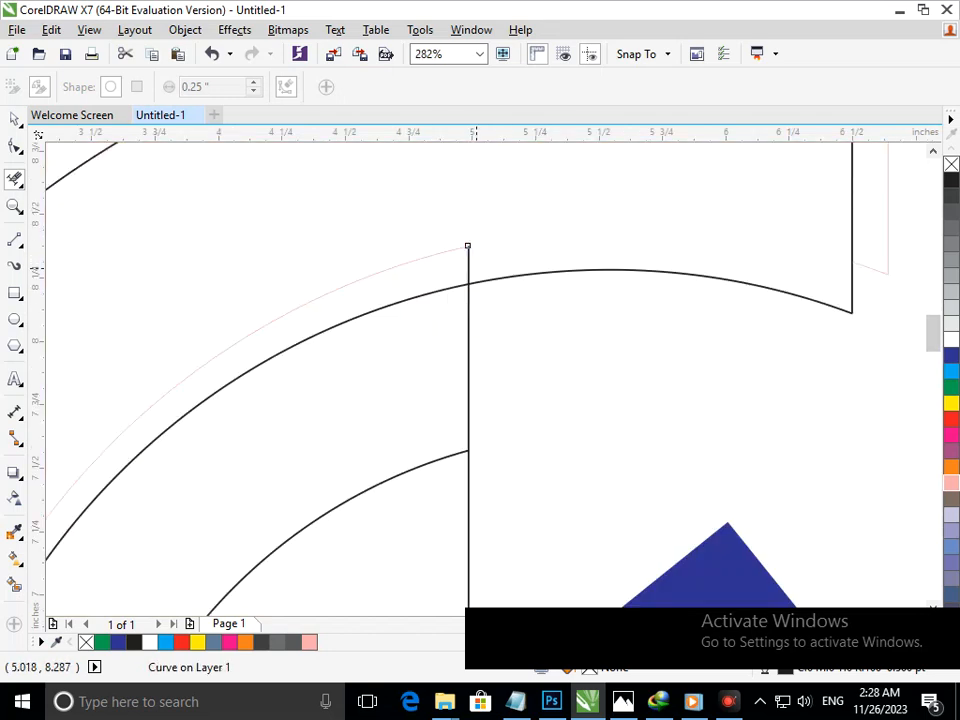
pyautogui.hotkey('ctrl', 'z')
pyautogui.click(468, 272)
pyautogui.moveTo(381, 253); pyautogui.dragTo(449, 295)
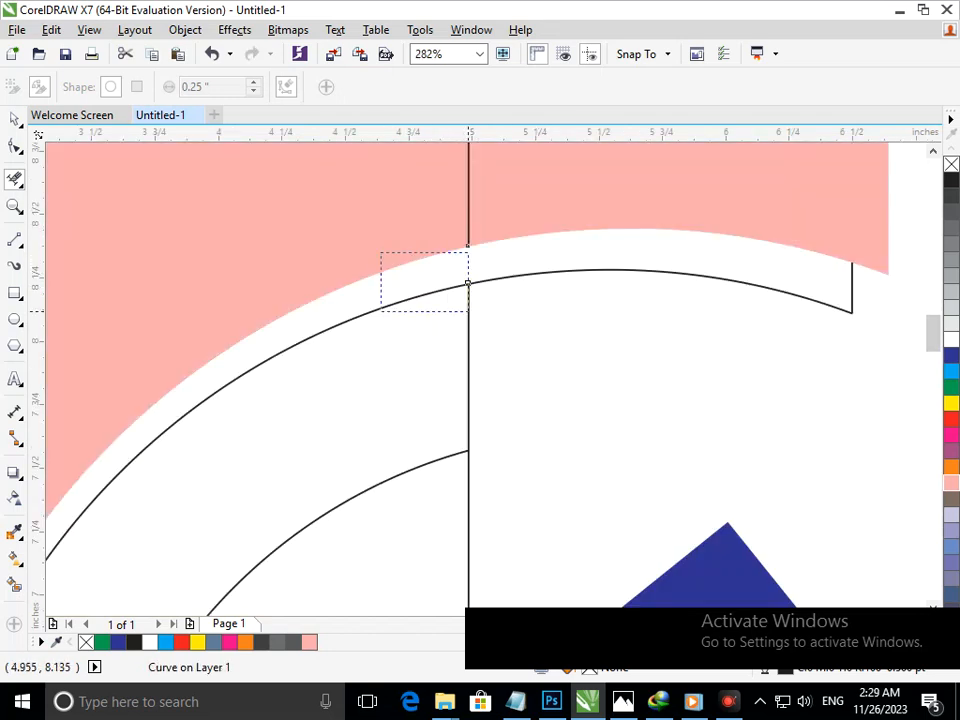
pyautogui.scroll(-5, 508, 330)
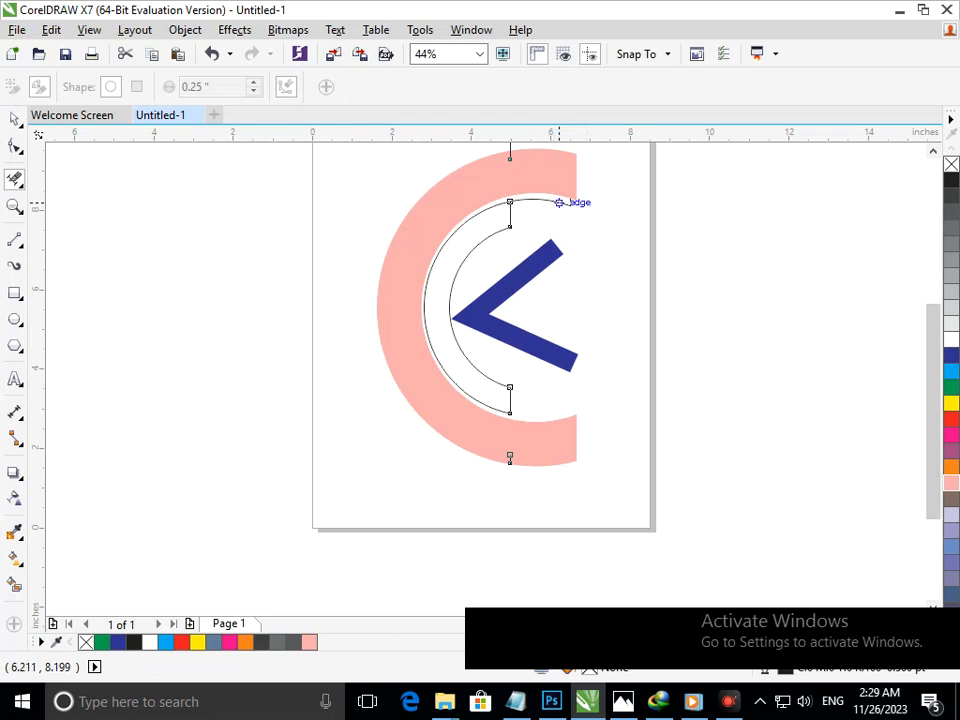
# Delete the leftover arc extending right of the cut at the inner band's upper end.
pyautogui.moveTo(556, 203); pyautogui.dragTo(586, 218)
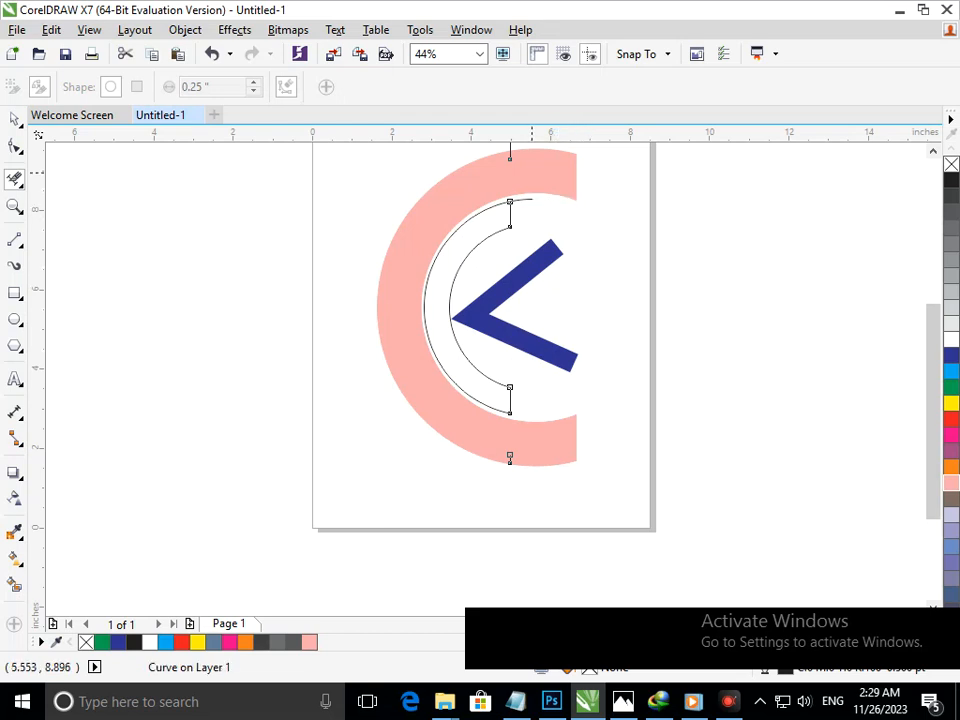
pyautogui.scroll(4, 515, 207)
pyautogui.moveTo(505, 200); pyautogui.dragTo(511, 204)
pyautogui.scroll(-4, 510, 204)
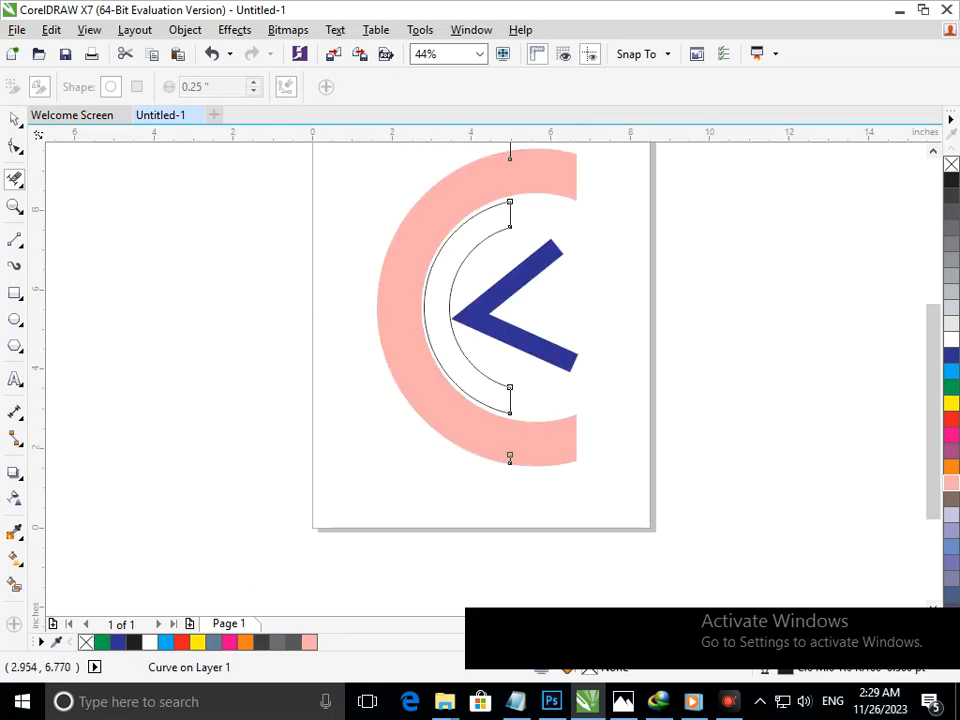
# Delete the stub of the vertical line above the pink outer band and deselect everything.
pyautogui.scroll(6, 484, 162)
pyautogui.scroll(-7, 440, 200)
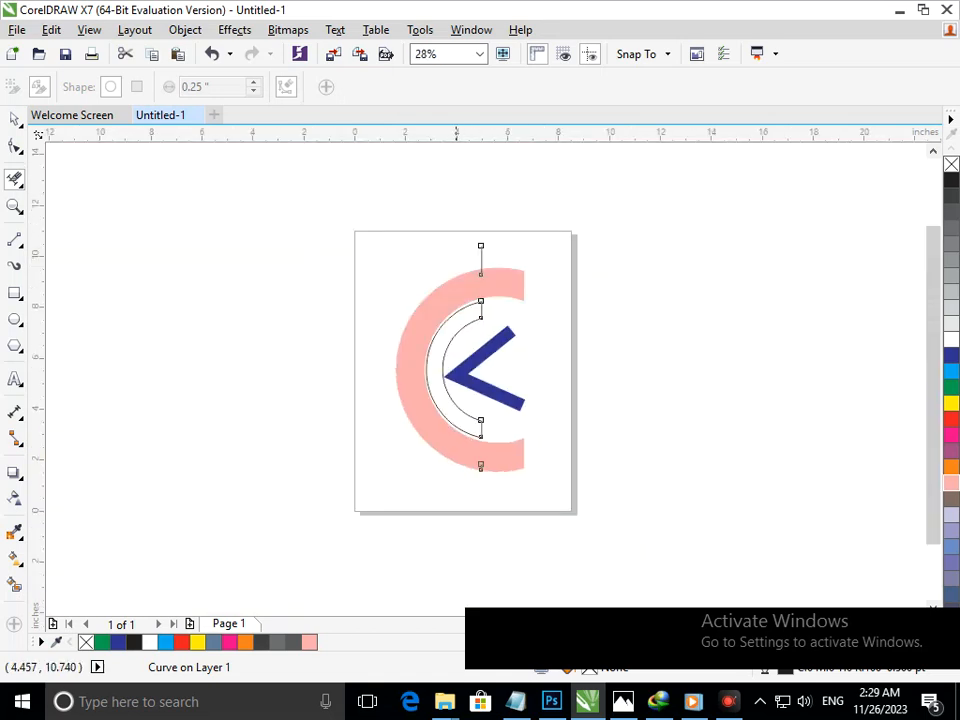
pyautogui.scroll(4, 468, 246)
pyautogui.moveTo(365, 201); pyautogui.dragTo(545, 320)
pyautogui.scroll(-4, 600, 413)
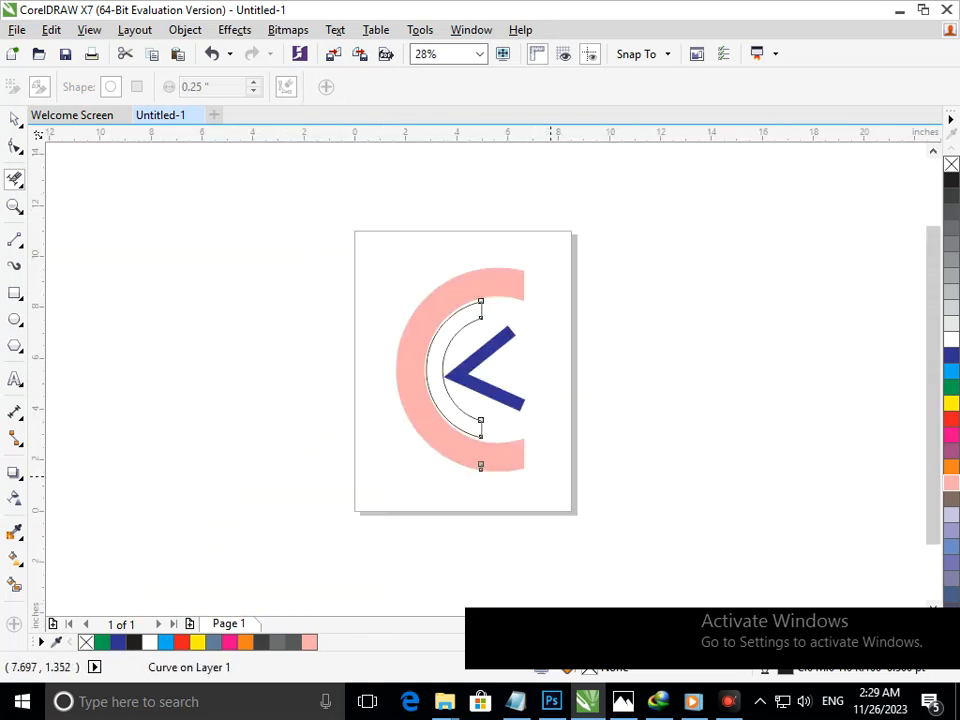
pyautogui.click(14, 119)
pyautogui.click(185, 318)
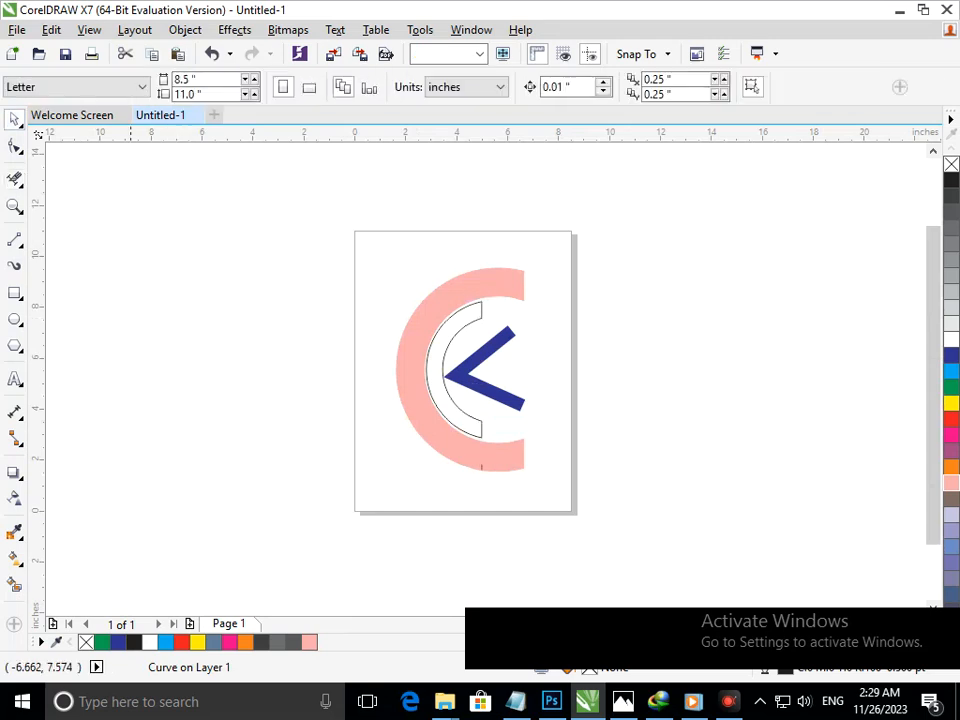
# Fill the shortened inner C outline with Smart Fill and colour the new band dark blue.
pyautogui.click(14, 584)
pyautogui.click(437, 370)
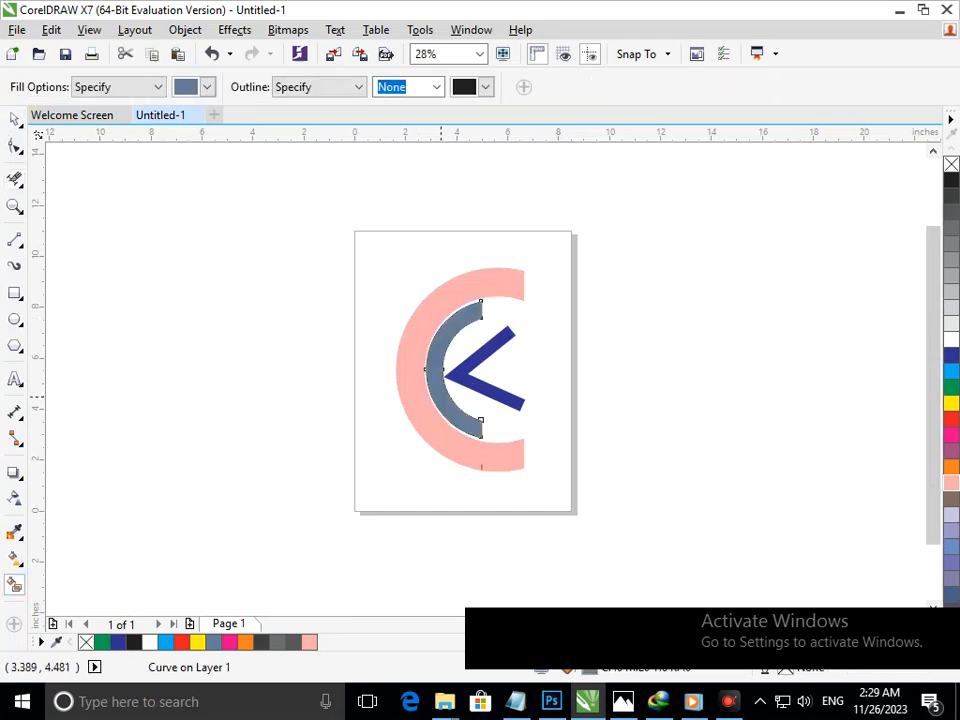
pyautogui.click(951, 356)
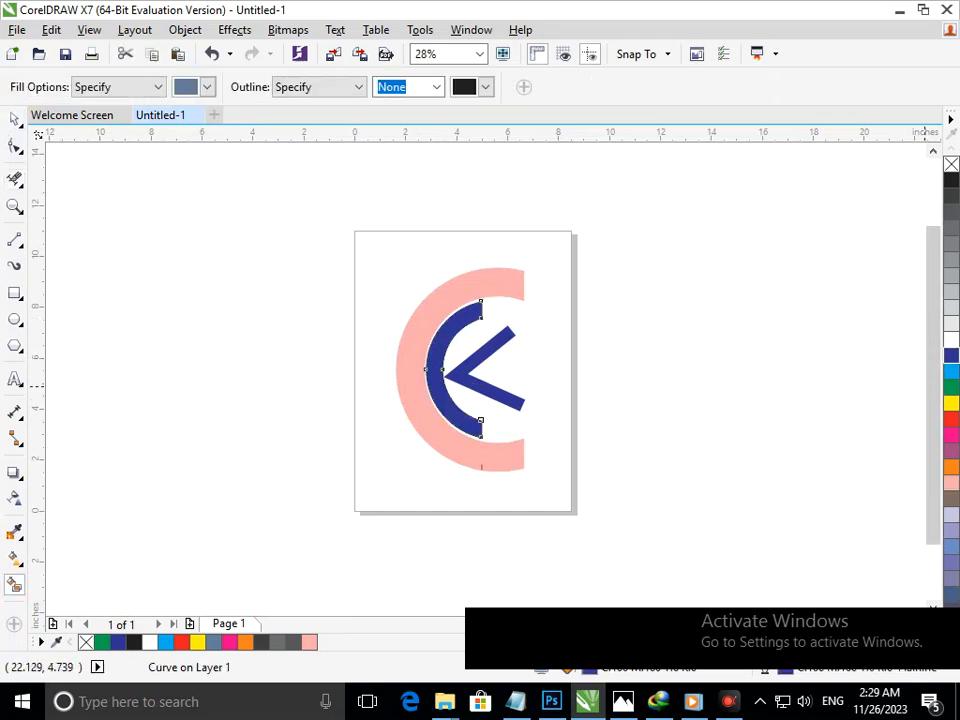
# Select the dark blue inner band together with the sideways V and shift them slightly right, away from the pink band.
pyautogui.click(14, 118)
pyautogui.click(437, 370)
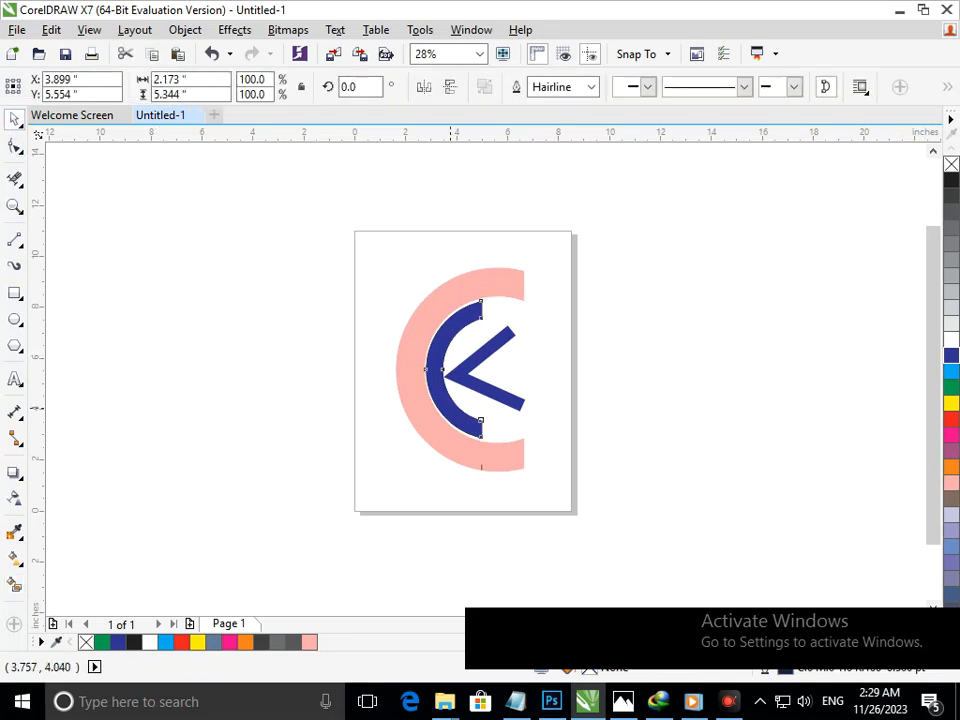
pyautogui.keyDown('shift'); pyautogui.click(500, 396); pyautogui.keyUp('shift')
pyautogui.moveTo(500, 396); pyautogui.dragTo(235, 378)
pyautogui.click(604, 481)
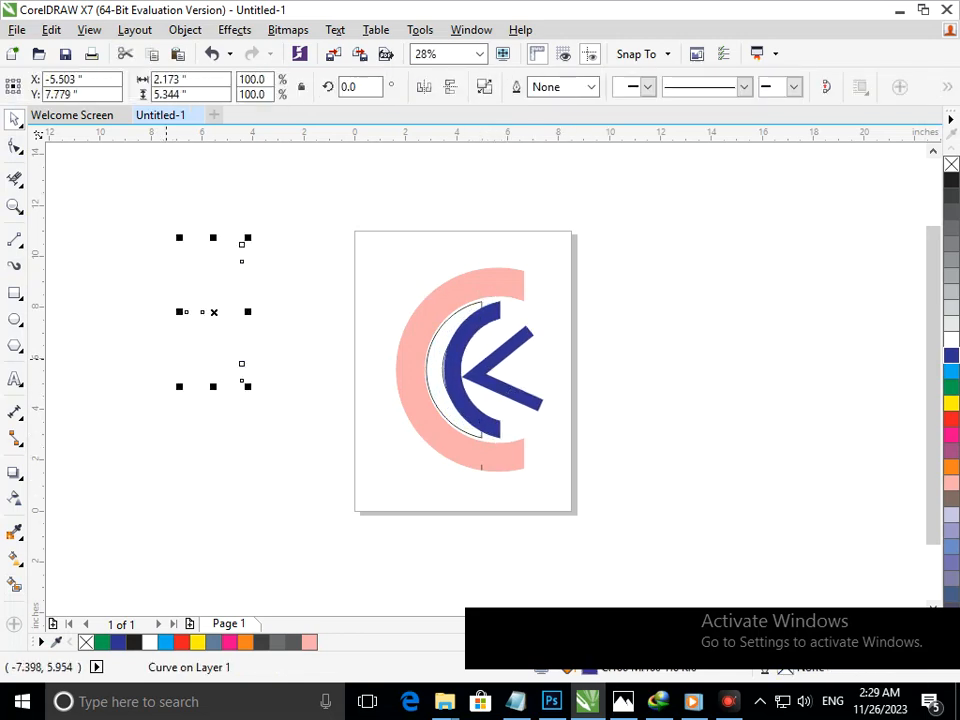
pyautogui.click(470, 436)
pyautogui.click(469, 437)
pyautogui.press('Delete')
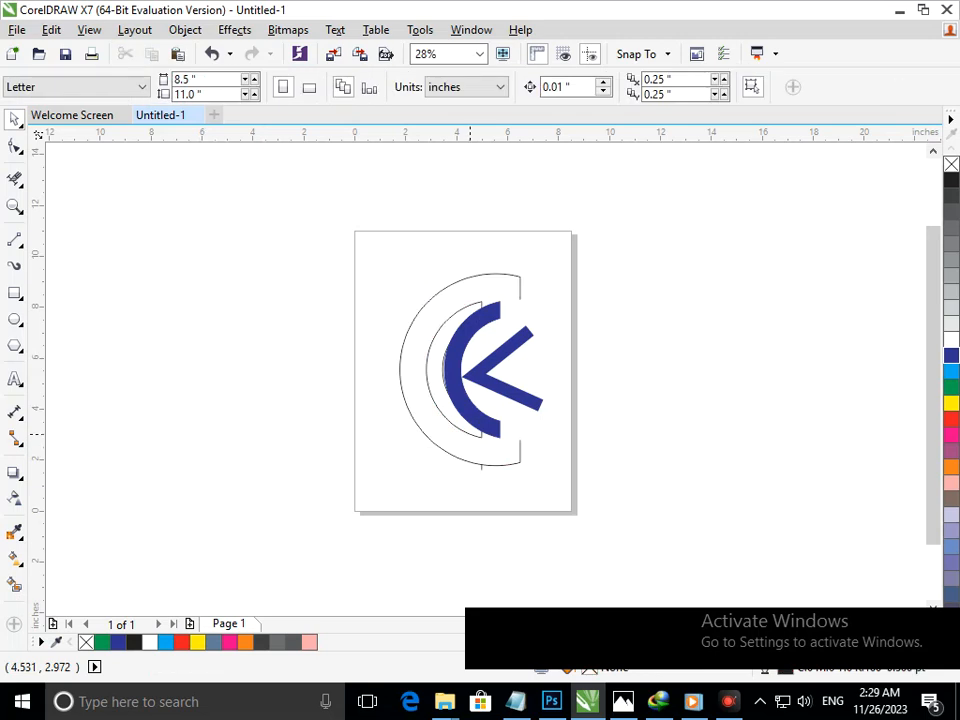
pyautogui.hotkey('ctrl', 'z')
pyautogui.press('Escape')
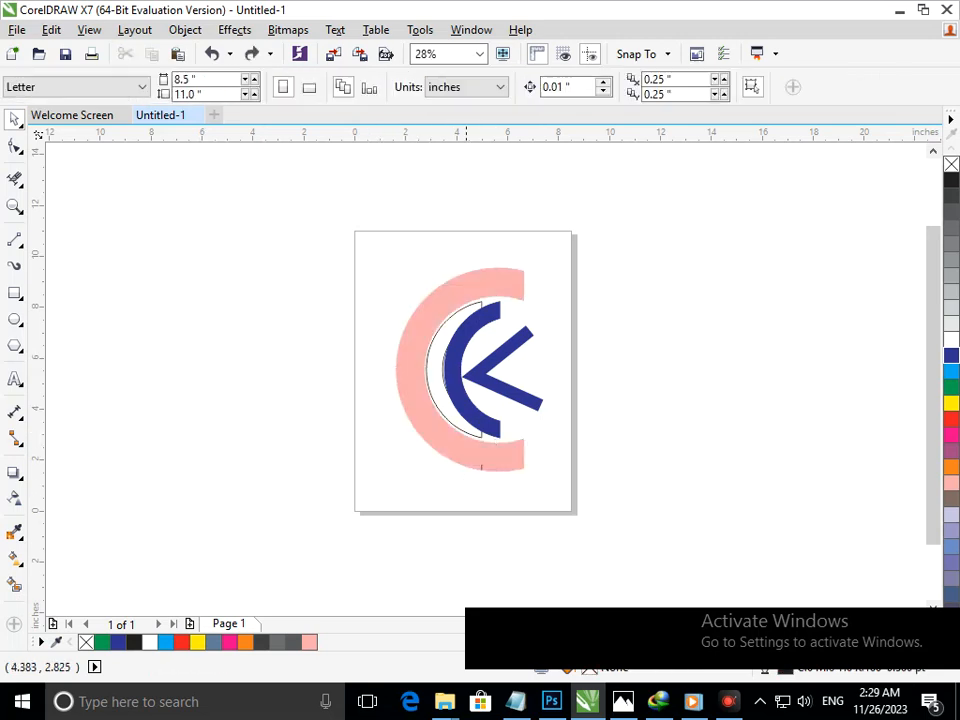
# Delete the leftover thin arc outline between the bands and the remaining stubs of the vertical cutting line.
pyautogui.click(467, 432)
pyautogui.press('Delete')
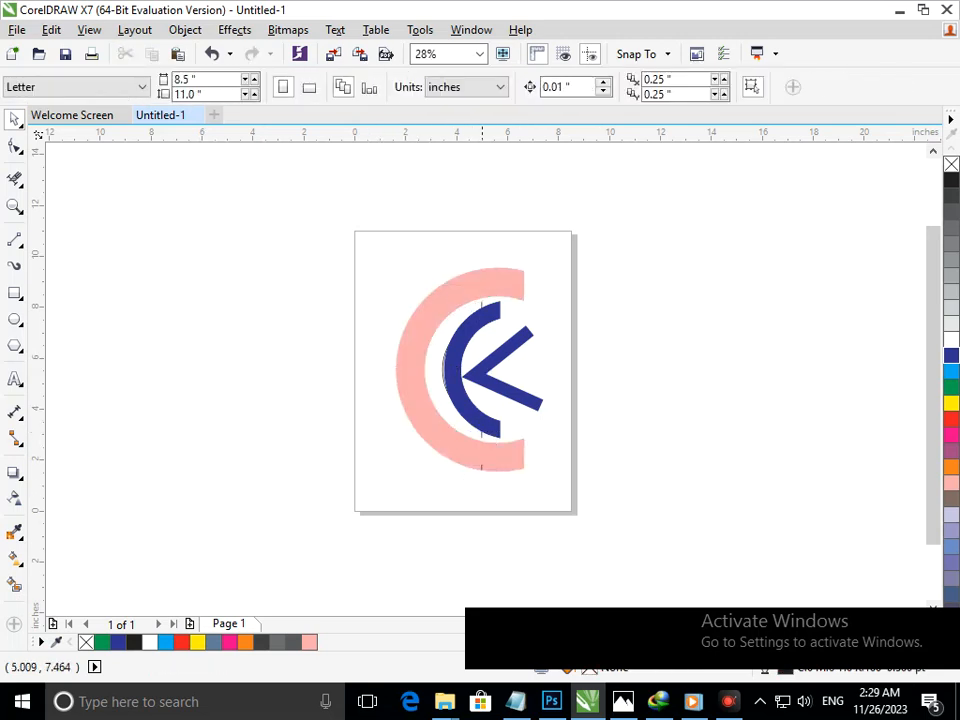
pyautogui.click(480, 302)
pyautogui.press('Delete')
pyautogui.click(635, 419)
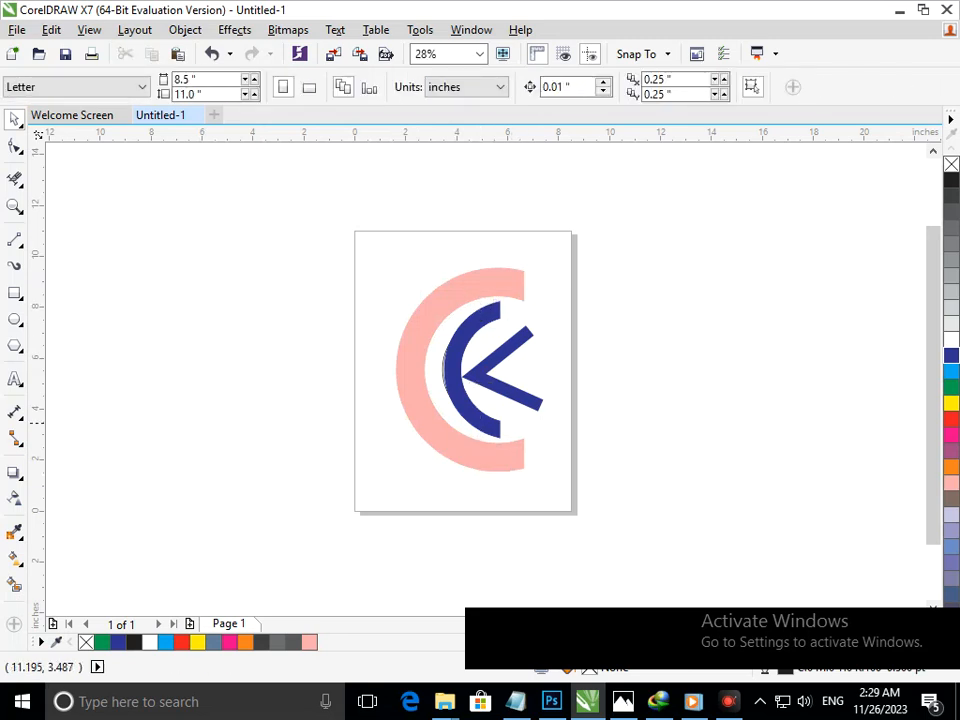
# Fill the thin outlined sliver along the inner band's outer edge with Smart Fill and colour it dark blue.
pyautogui.scroll(5, 455, 373)
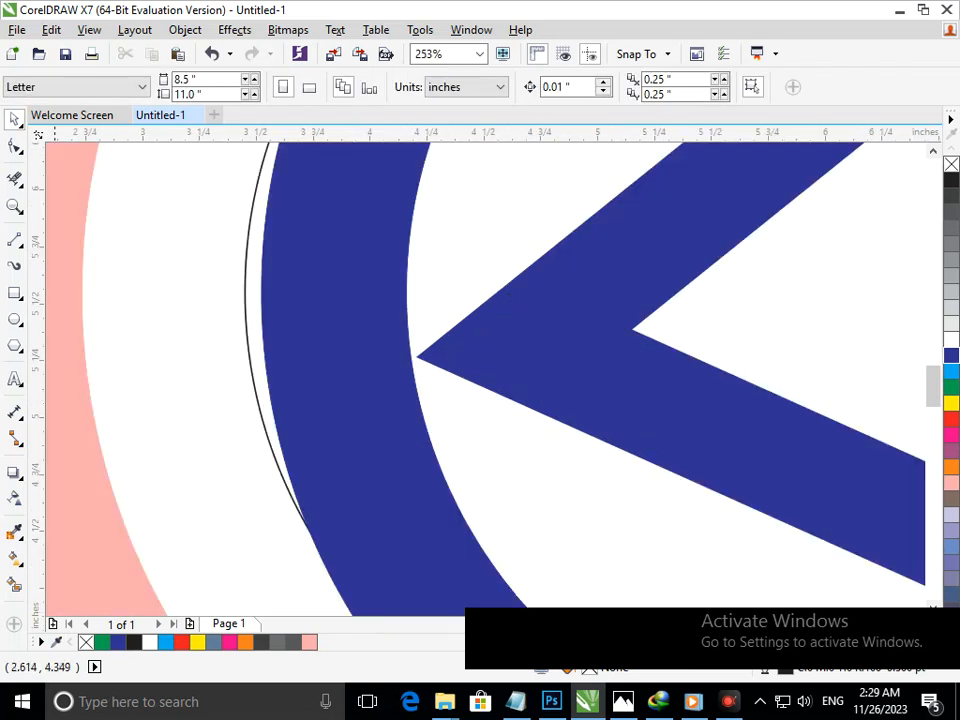
pyautogui.click(14, 585)
pyautogui.click(256, 330)
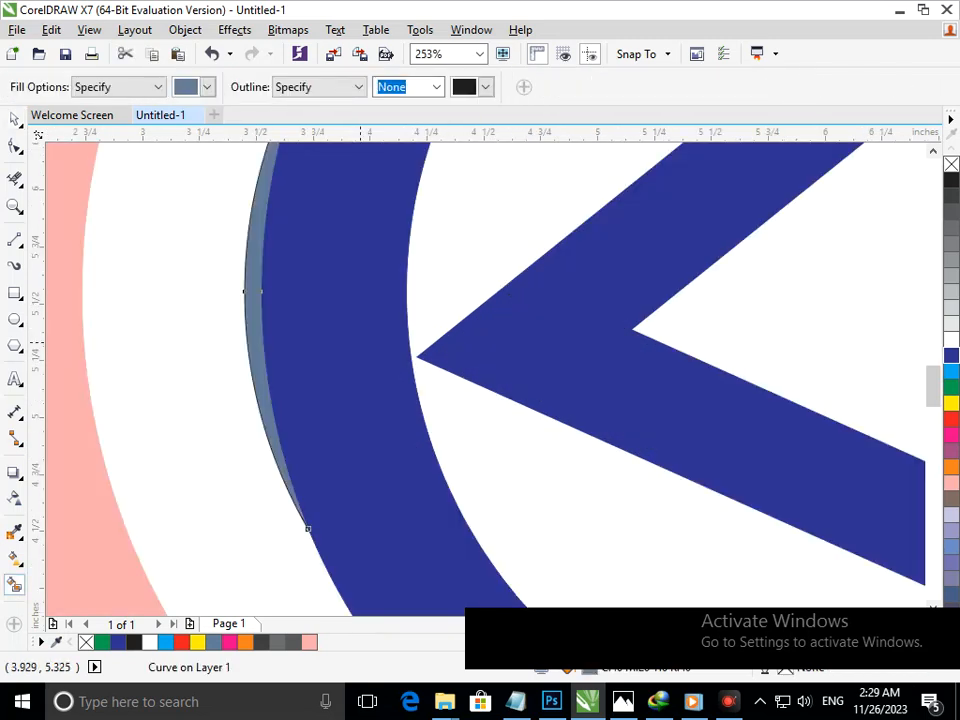
pyautogui.click(950, 355)
pyautogui.scroll(-5, 480, 380)
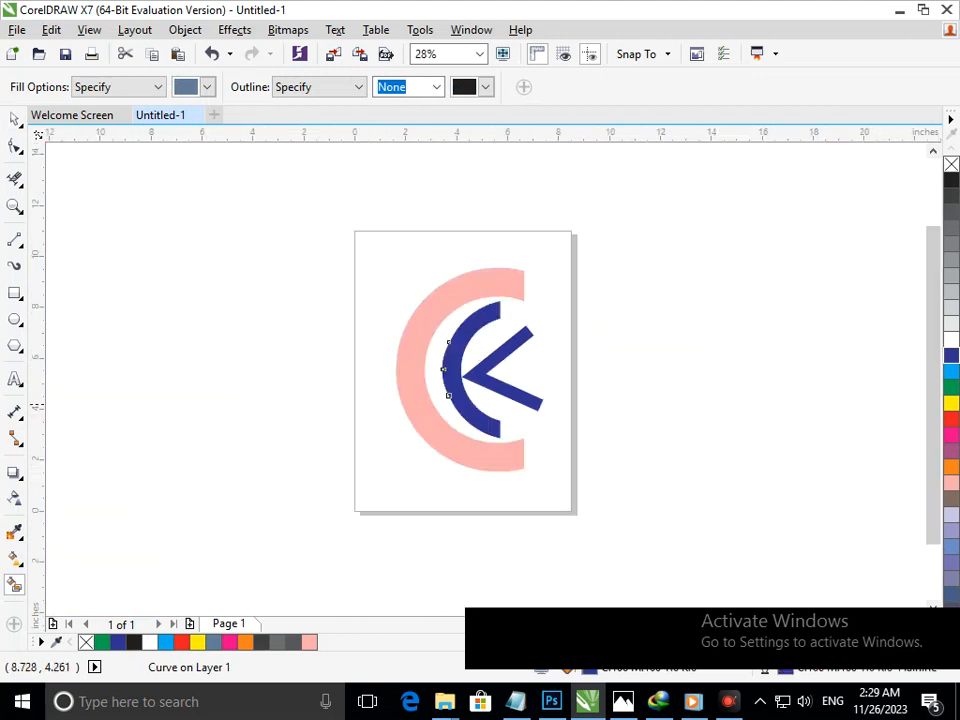
pyautogui.click(14, 118)
pyautogui.click(559, 453)
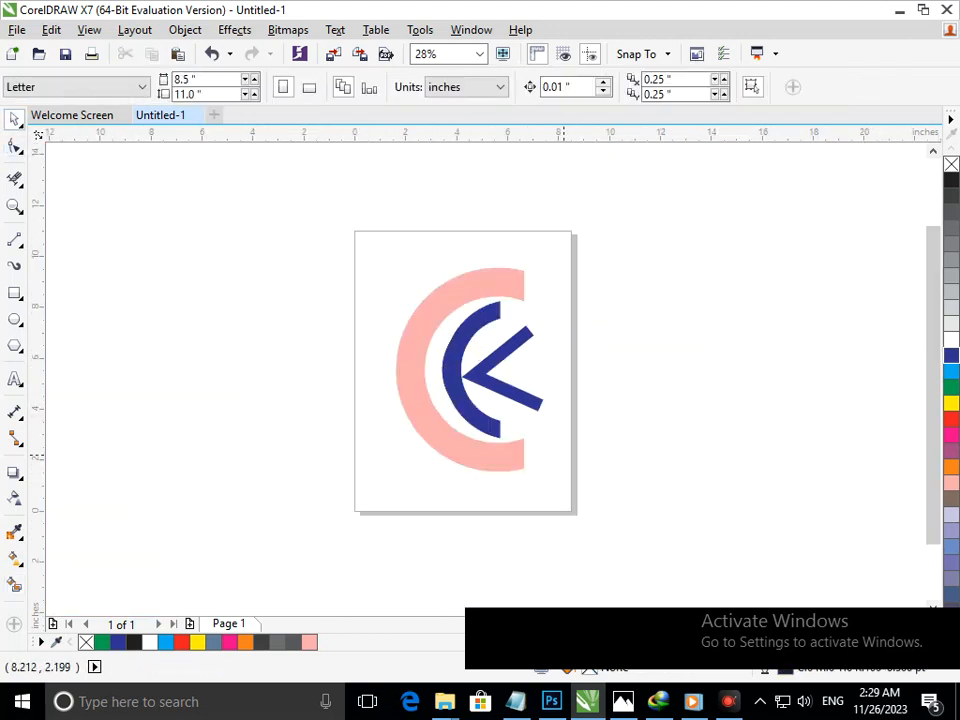
# Set the outlines of all logo shapes to round line caps, placed behind the fill.
pyautogui.moveTo(559, 517); pyautogui.dragTo(345, 203)
pyautogui.press('F12')
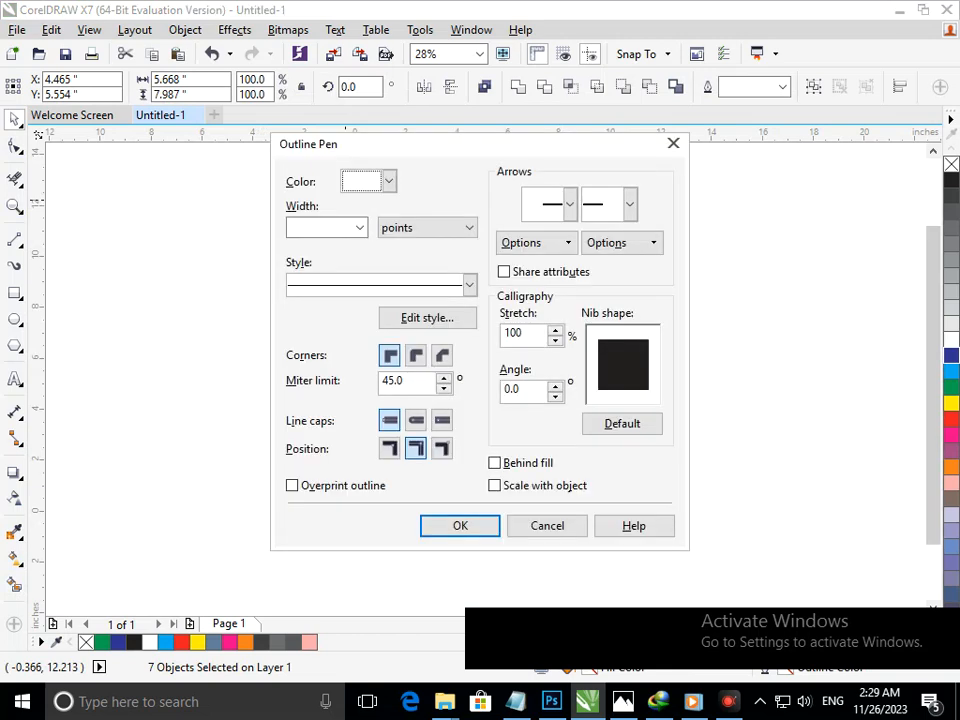
pyautogui.click(494, 462)
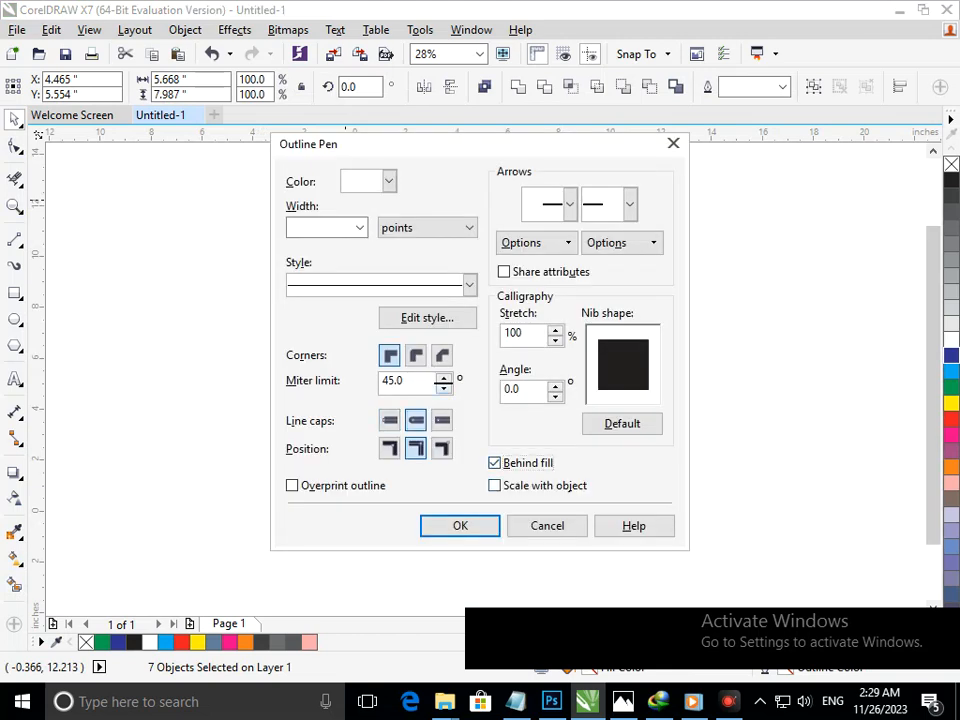
pyautogui.click(460, 525)
pyautogui.press('Escape')
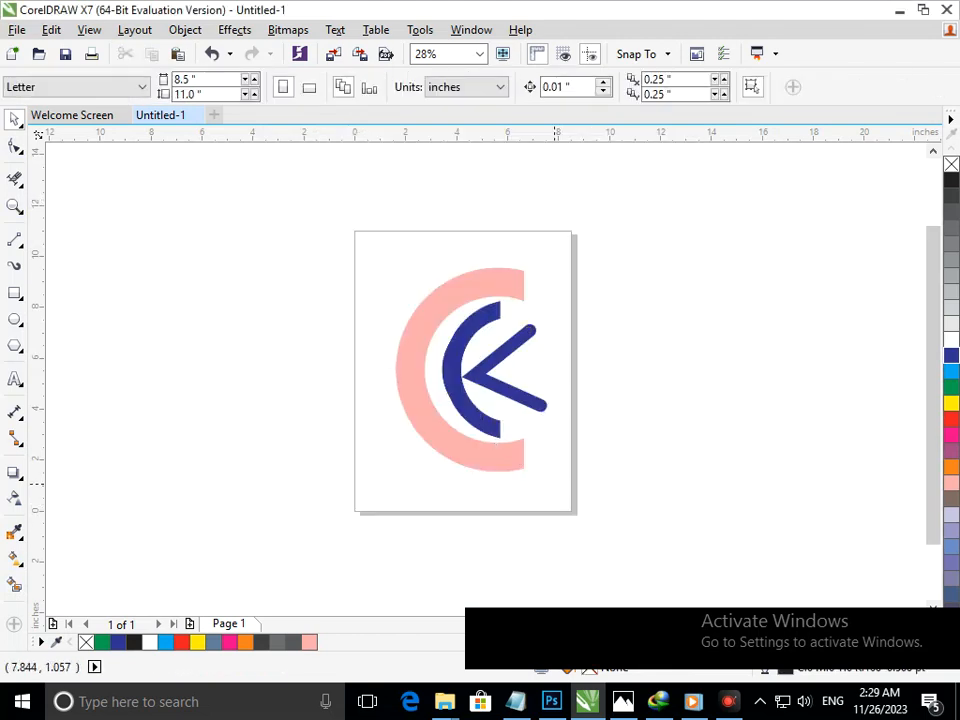
# Colour the inner C band and the sideways V orange.
pyautogui.moveTo(567, 454); pyautogui.dragTo(419, 293)
pyautogui.click(951, 467)
pyautogui.click(668, 487)
# Colour the outer C band black.
pyautogui.click(508, 456)
pyautogui.click(951, 180)
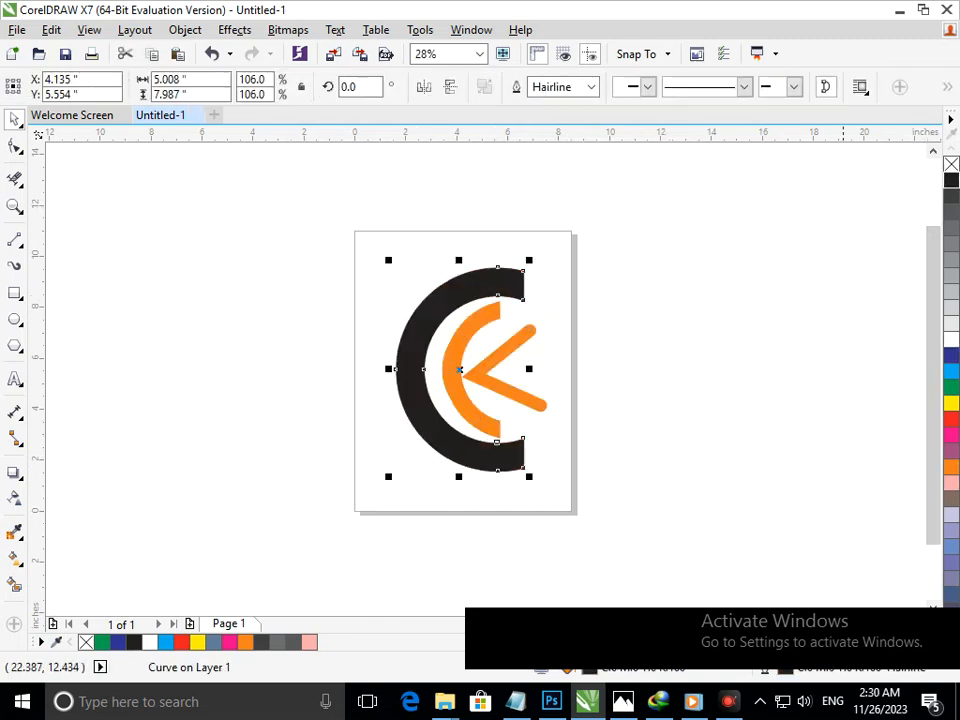
pyautogui.press('Escape')
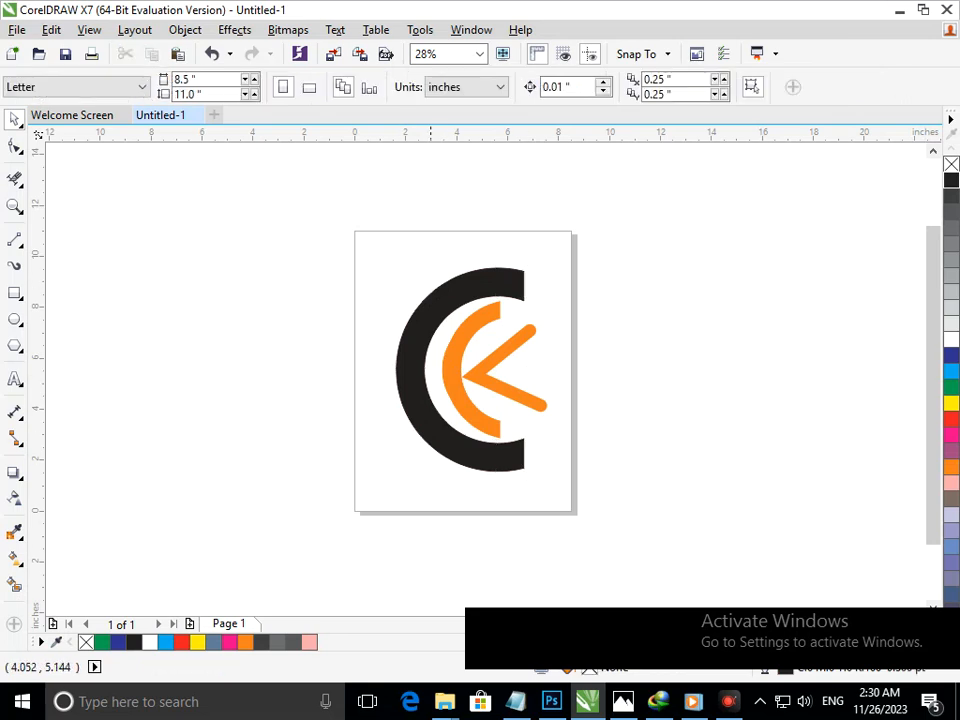
# Colour the outer C band dark blue.
pyautogui.click(424, 409)
pyautogui.click(951, 354)
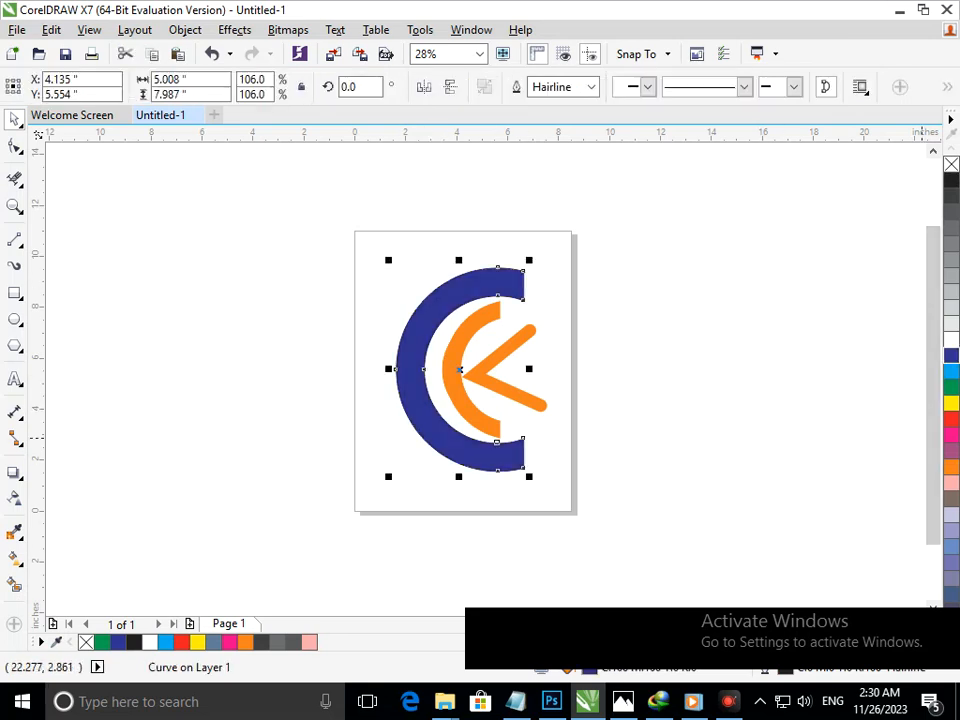
pyautogui.press('Escape')
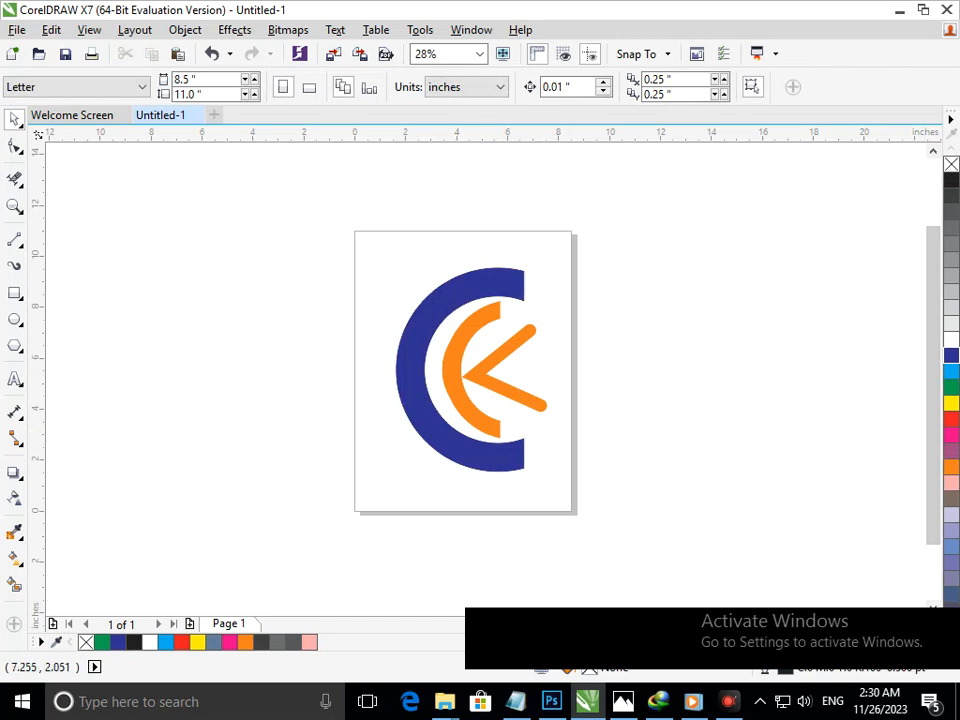
# Select the whole logo and move it off the page onto the empty area to its left.
pyautogui.scroll(-3, 864, 370)
pyautogui.moveTo(649, 324); pyautogui.dragTo(775, 450)
pyautogui.moveTo(731, 397); pyautogui.dragTo(337, 318)
pyautogui.press('Escape')
pyautogui.scroll(3, 314, 274)
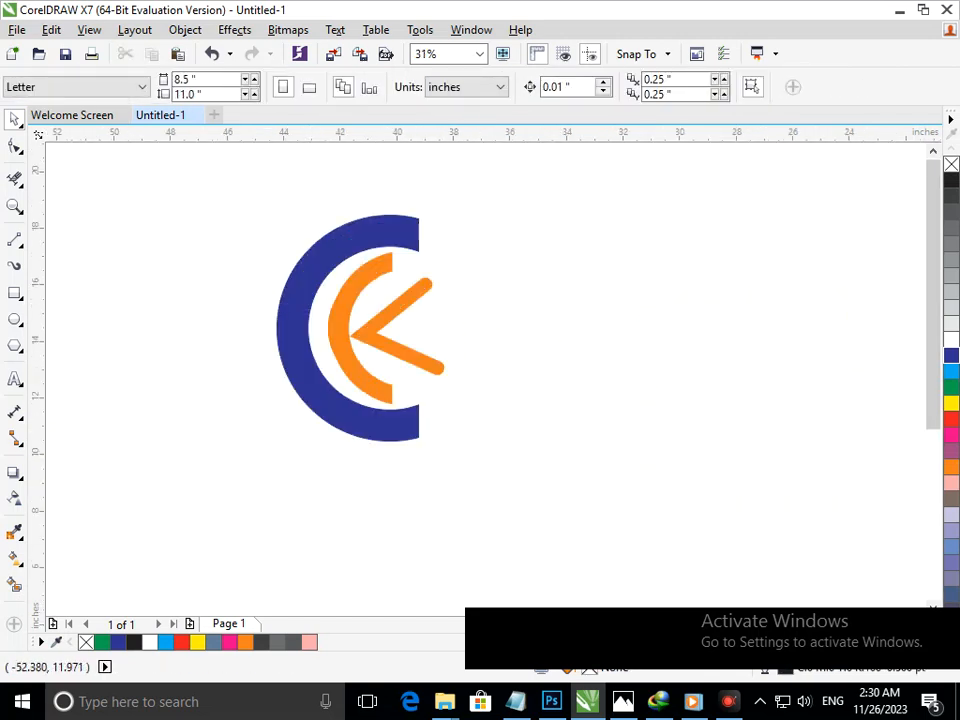
# Add the artistic text "Company Name" below the logo, split over two lines.
pyautogui.press('F8')
pyautogui.click(188, 485)
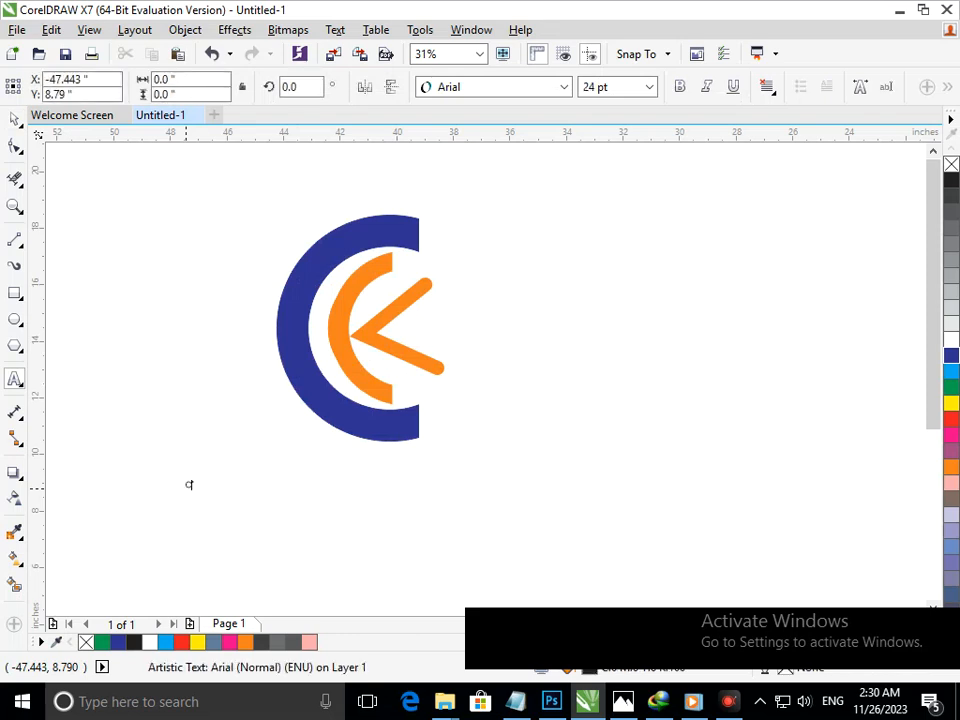
pyautogui.write('Name')
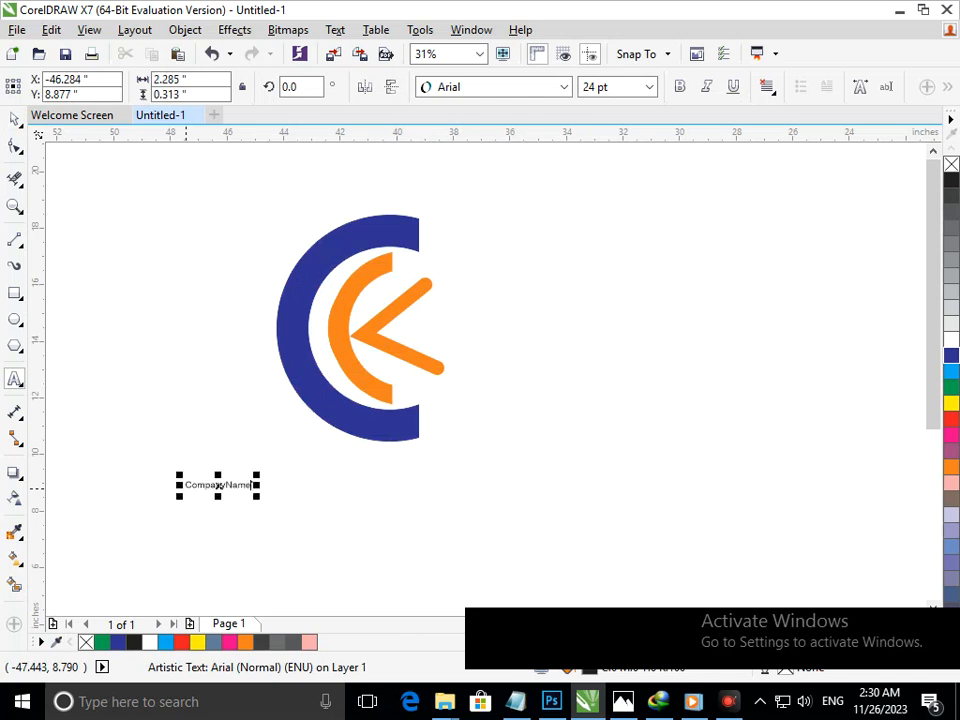
pyautogui.click(219, 485)
pyautogui.press('Return')
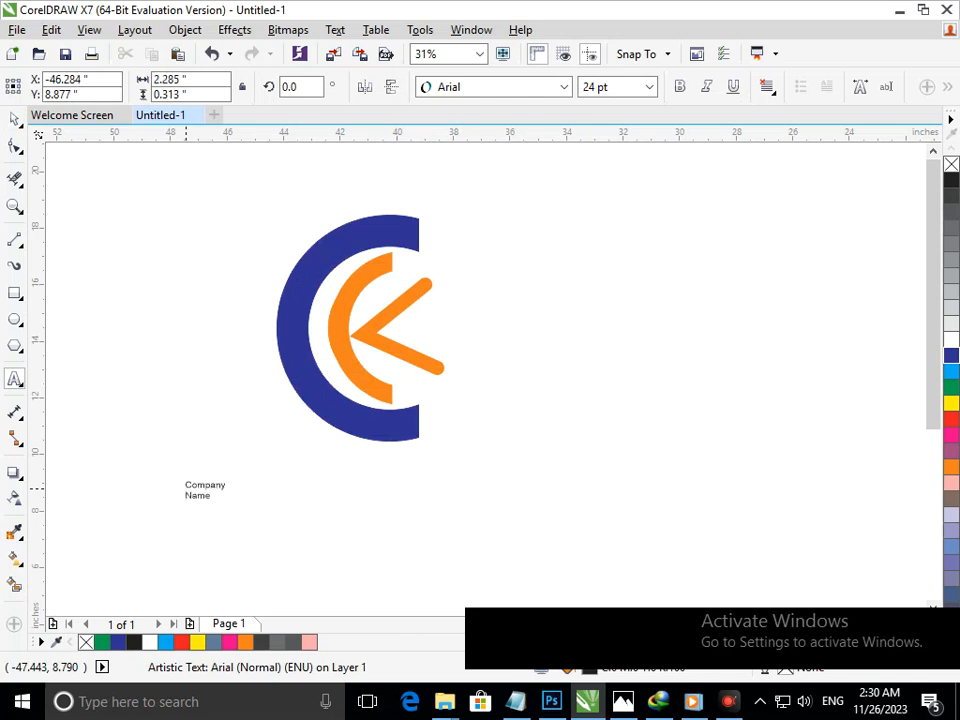
# Enlarge the company text to about 71 pt, centre its two lines and place it beneath the logo.
pyautogui.click(14, 119)
pyautogui.click(215, 473)
pyautogui.moveTo(218, 486); pyautogui.dragTo(374, 513)
pyautogui.doubleClick(328, 508)
pyautogui.click(14, 119)
pyautogui.click(205, 400)
pyautogui.click(398, 501)
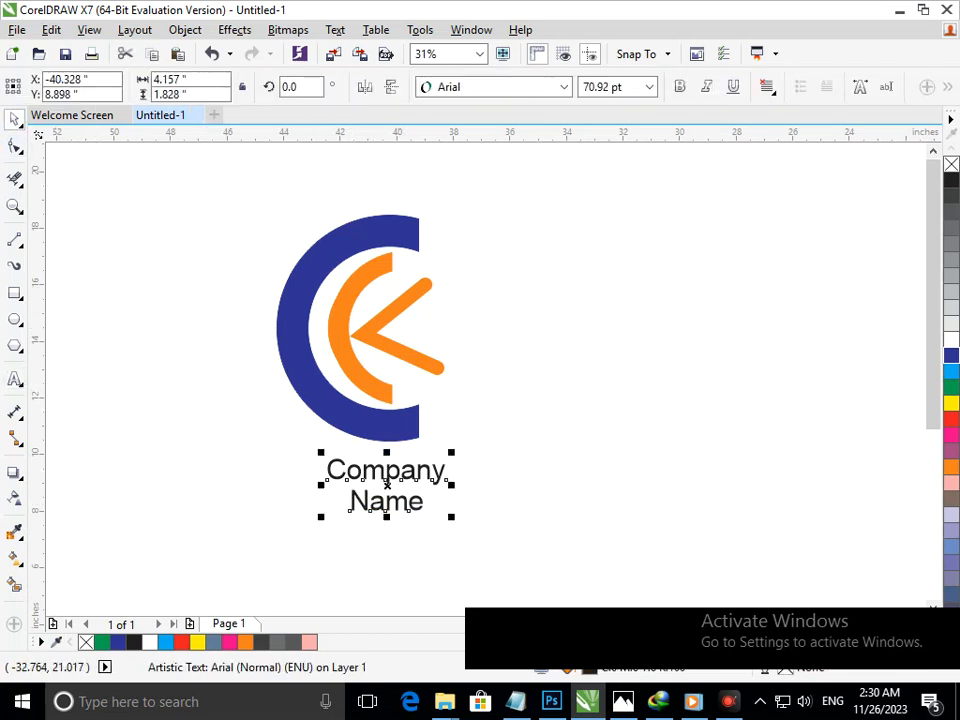
# Make the company text bold.
pyautogui.hotkey('ctrl', 'b')
pyautogui.click(540, 482)
pyautogui.click(416, 507)
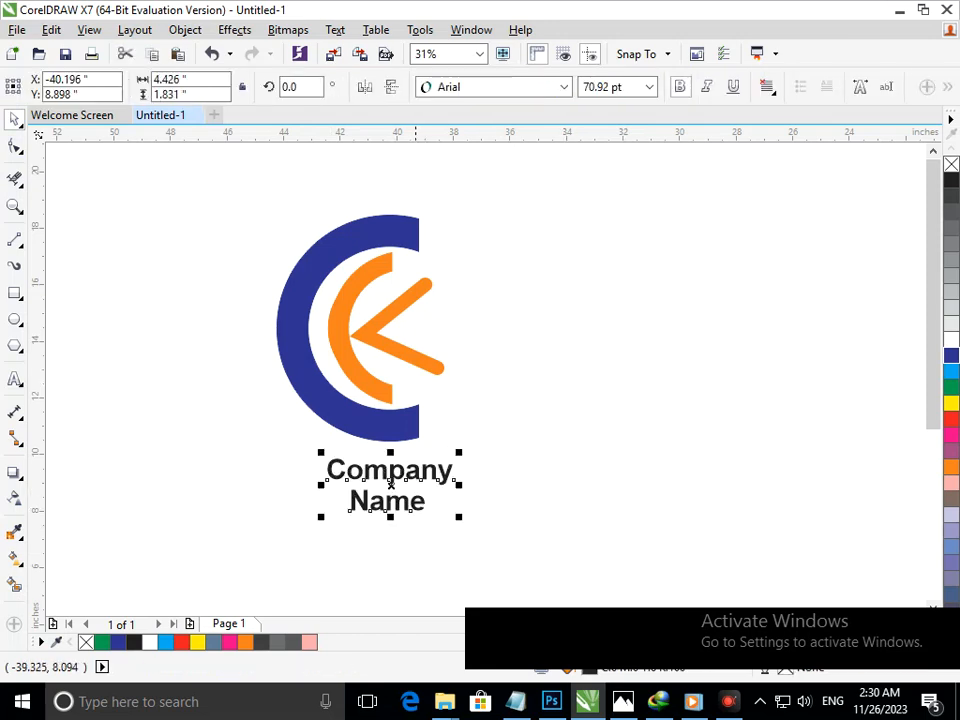
# Colour the word "Name" dark blue and the word "Company" orange.
pyautogui.doubleClick(391, 484)
pyautogui.doubleClick(375, 508)
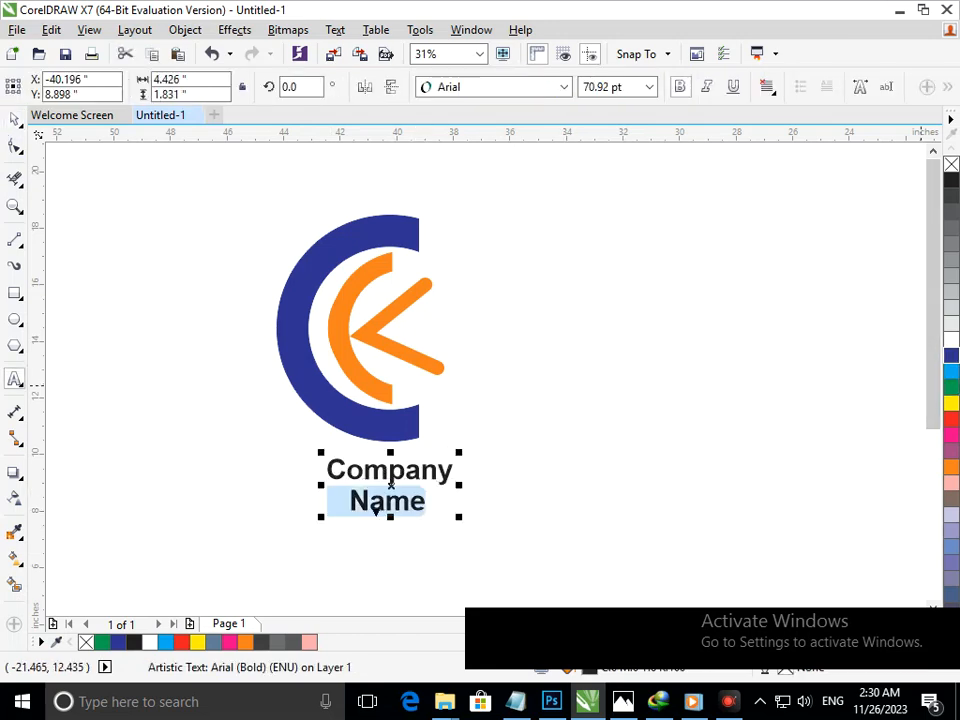
pyautogui.click(951, 356)
pyautogui.doubleClick(390, 470)
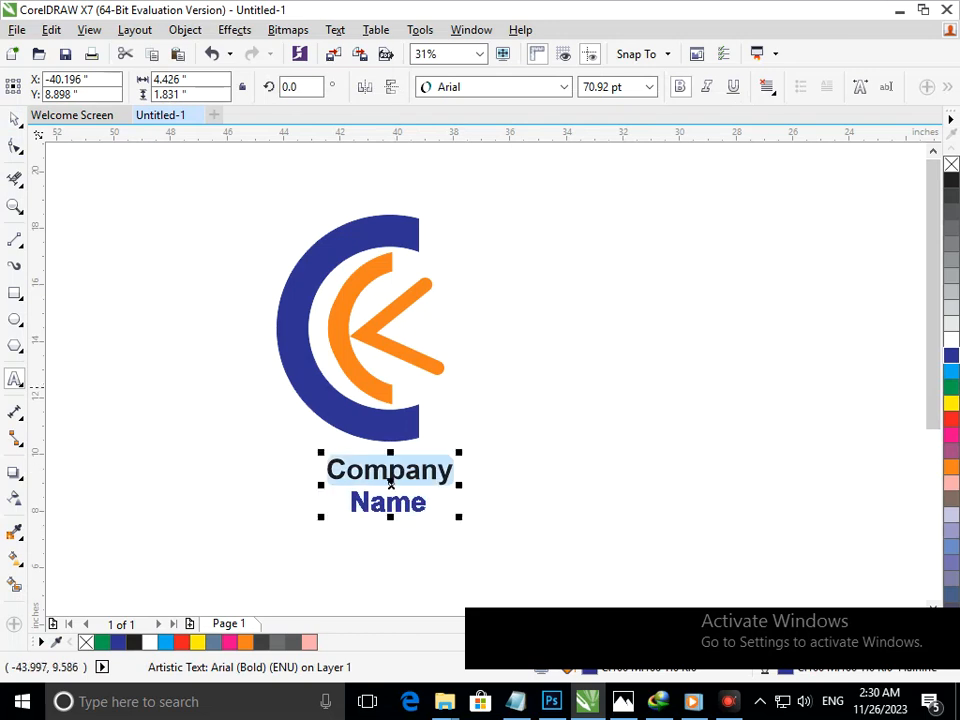
pyautogui.click(951, 466)
pyautogui.click(14, 118)
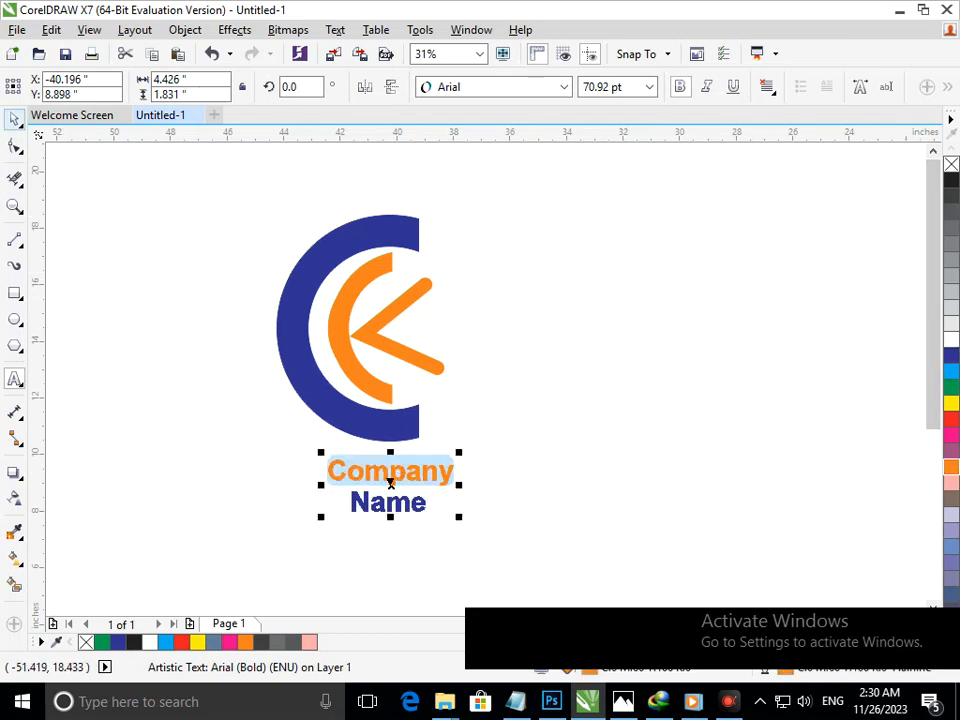
pyautogui.click(176, 251)
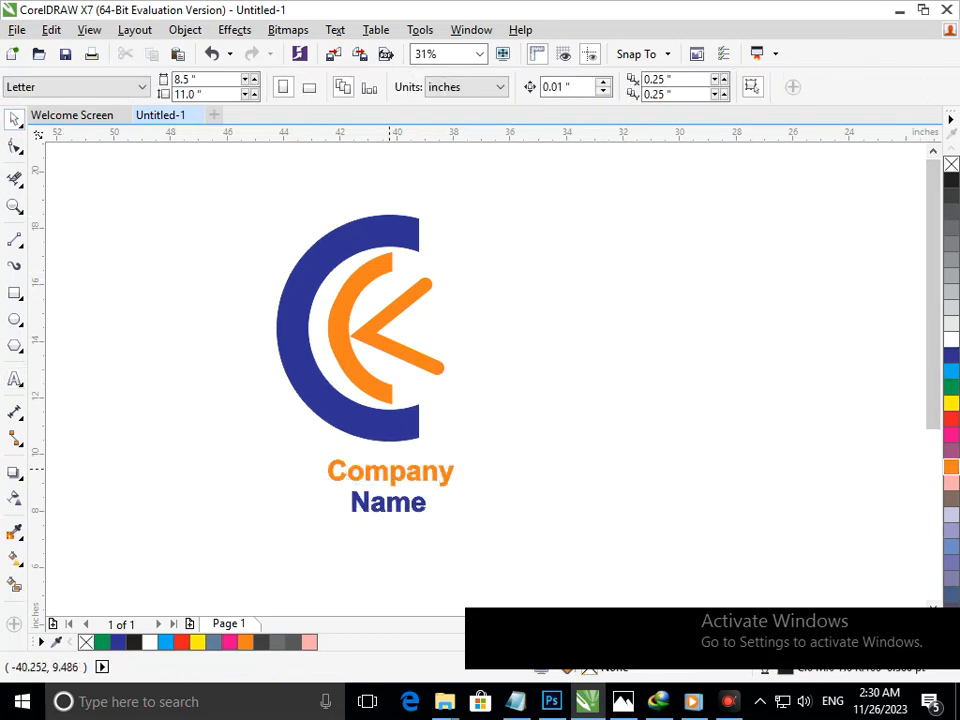
# Shift the company text slightly left beneath the logo and colour the word "Company" dusty purple.
pyautogui.moveTo(405, 478); pyautogui.dragTo(400, 479)
pyautogui.doubleClick(439, 476)
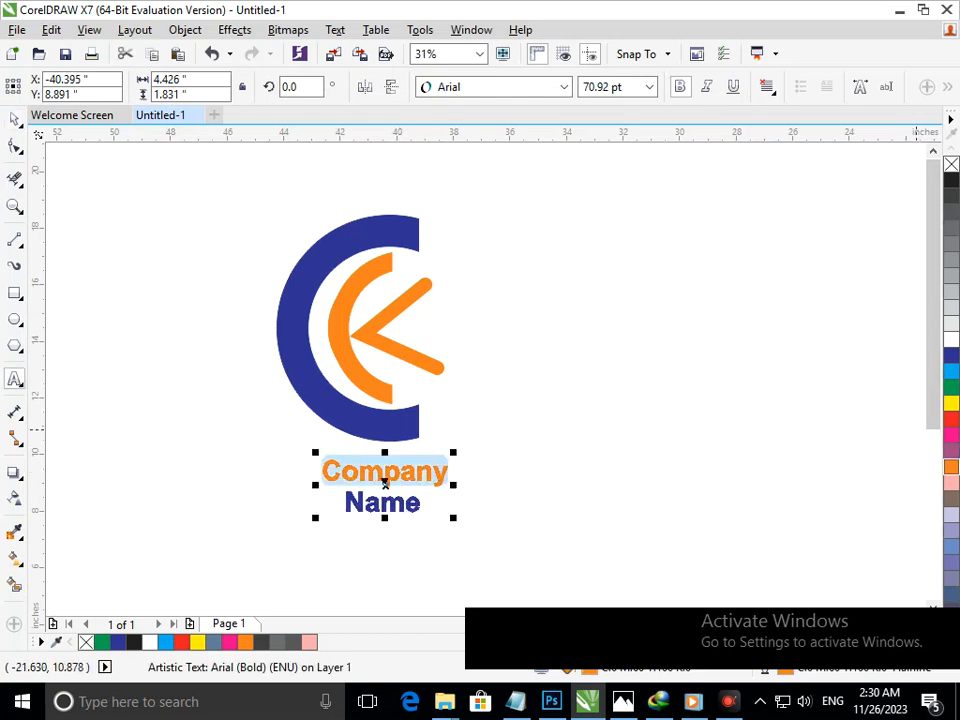
pyautogui.click(951, 451)
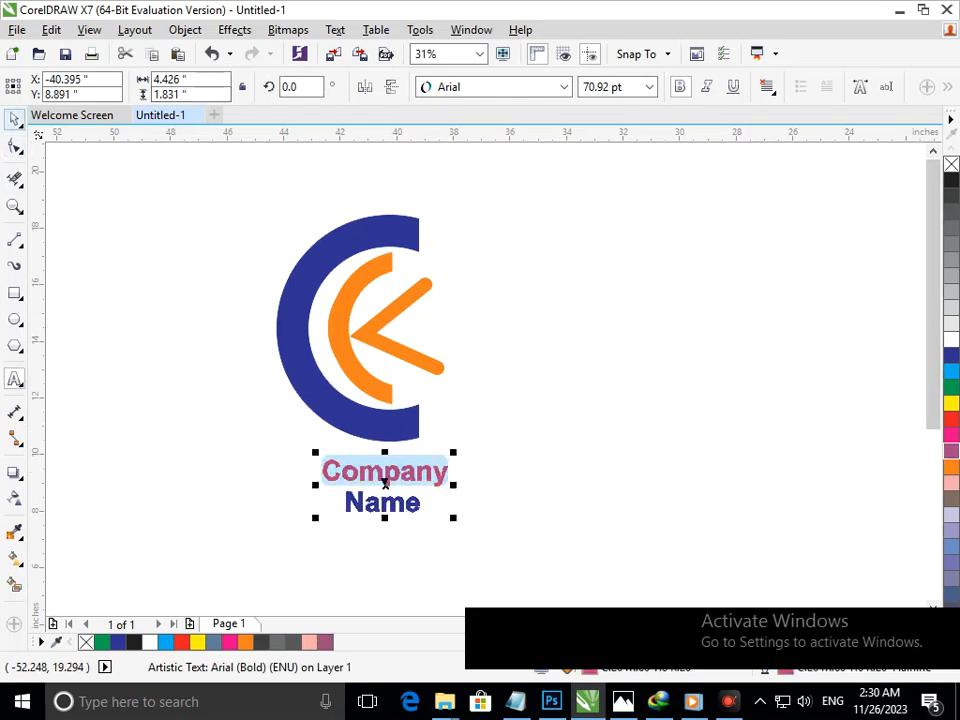
pyautogui.click(14, 119)
pyautogui.click(185, 285)
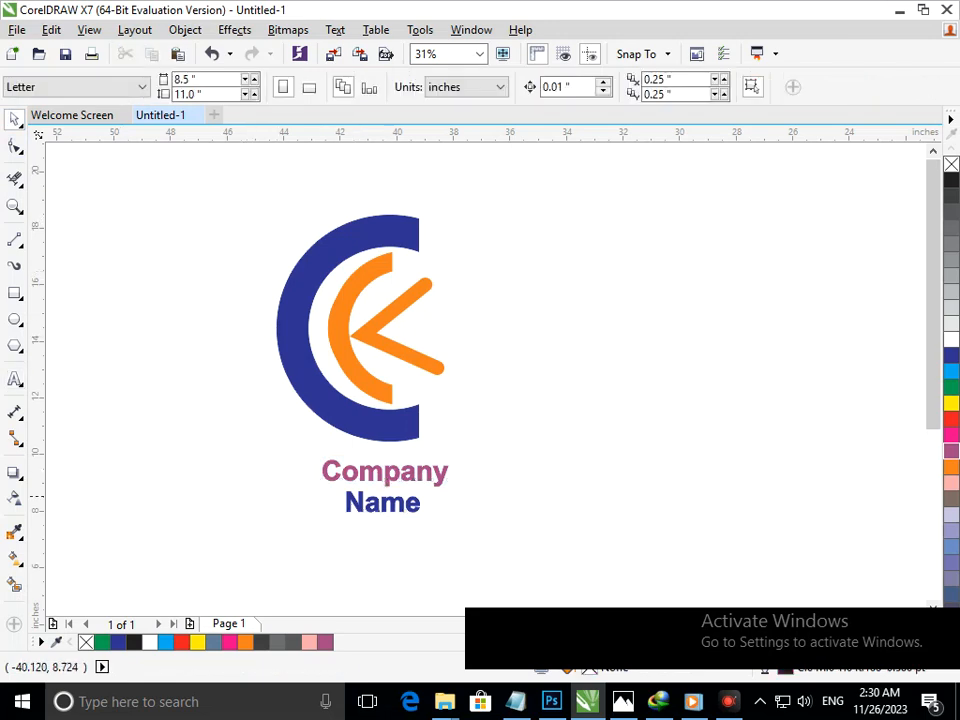
# Colour the word "Name" black.
pyautogui.doubleClick(405, 500)
pyautogui.doubleClick(405, 500)
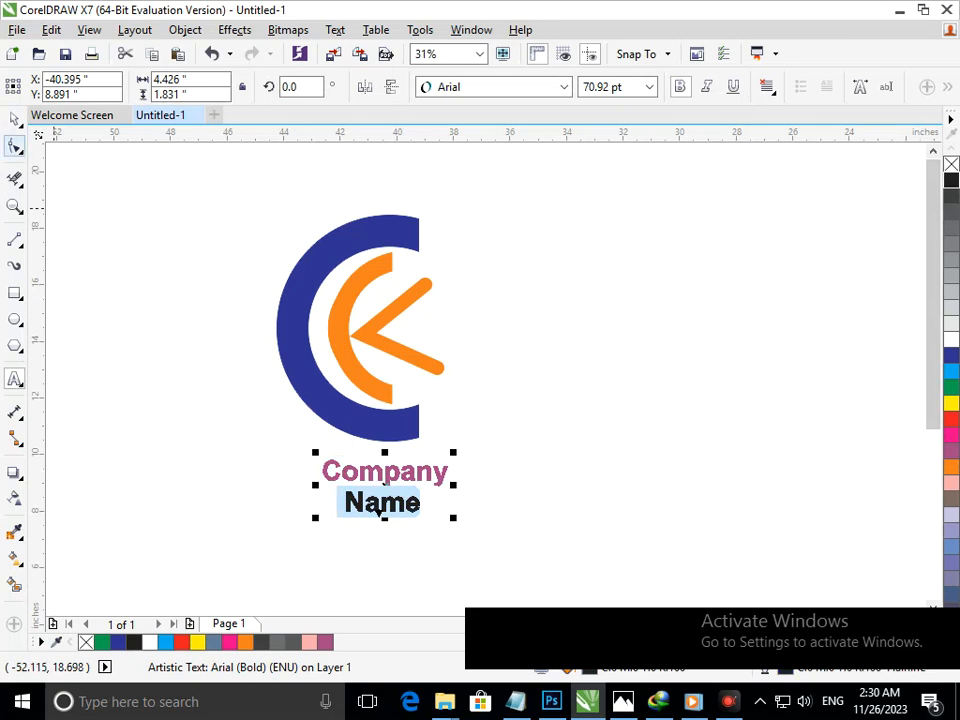
pyautogui.click(14, 119)
# Select the logo together with its text, move them right and slightly up, and deselect everything.
pyautogui.moveTo(190, 205); pyautogui.dragTo(498, 544)
pyautogui.moveTo(427, 486); pyautogui.dragTo(550, 465)
pyautogui.click(708, 442)
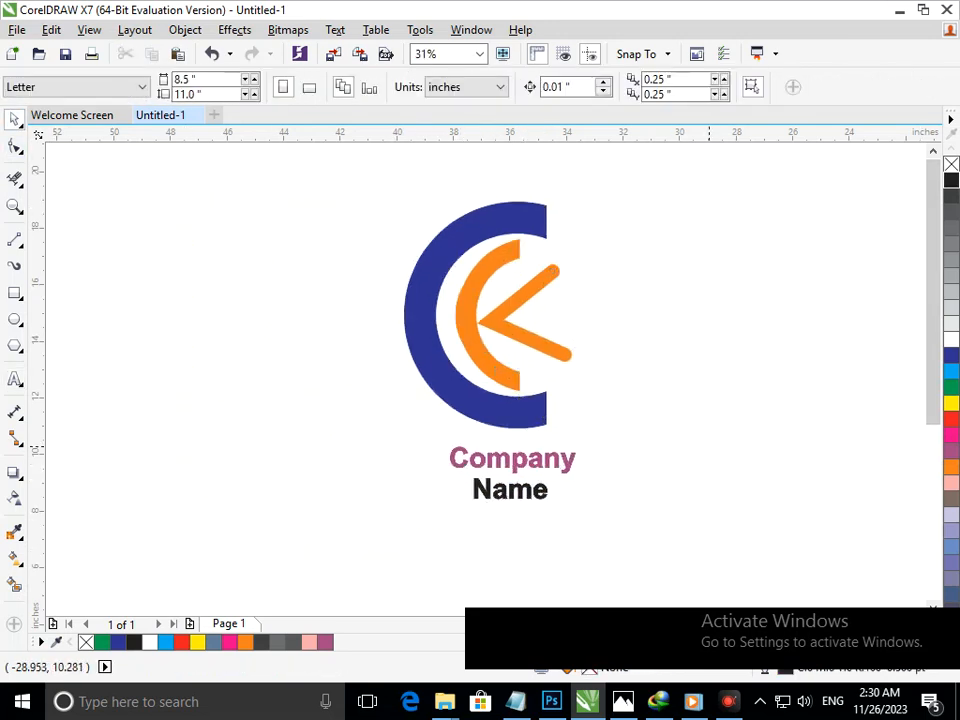